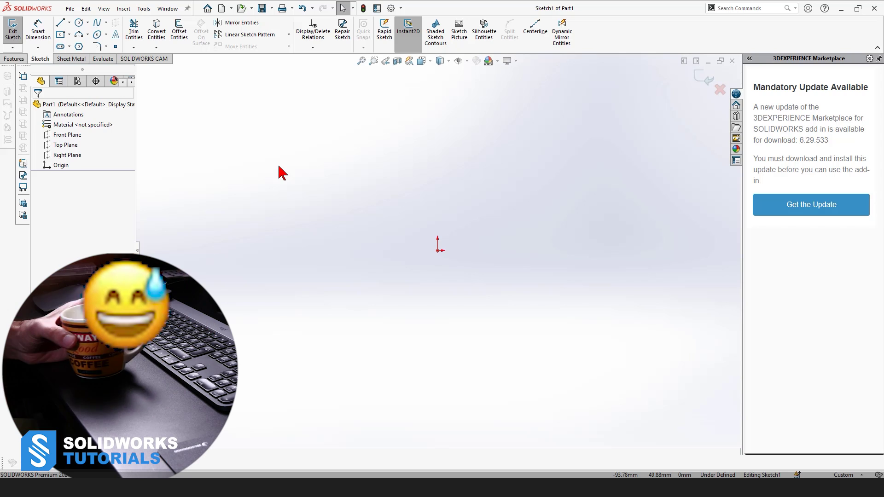
Sketch a horizontal base line about 31 mm long, starting at the origin and extending to the right.
{"action": "key", "text": "l"}
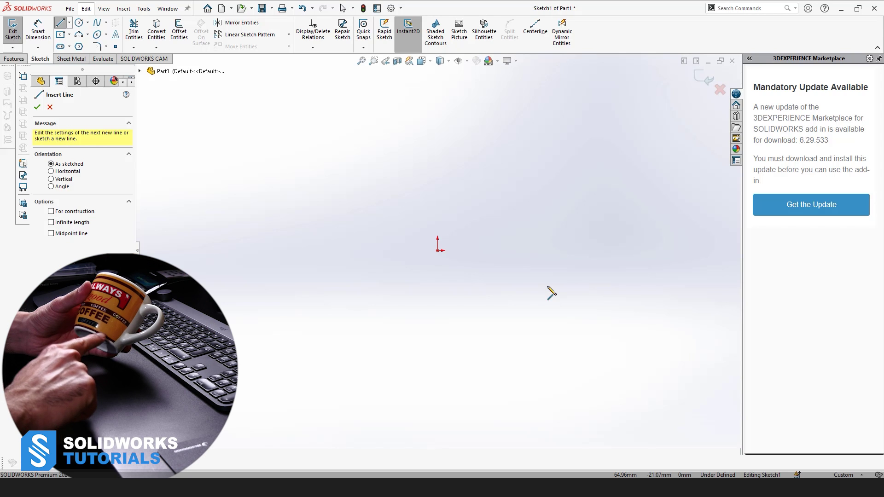
{"action": "left_click", "coordinate": [438, 251]}
{"action": "left_click", "coordinate": [490, 250]}
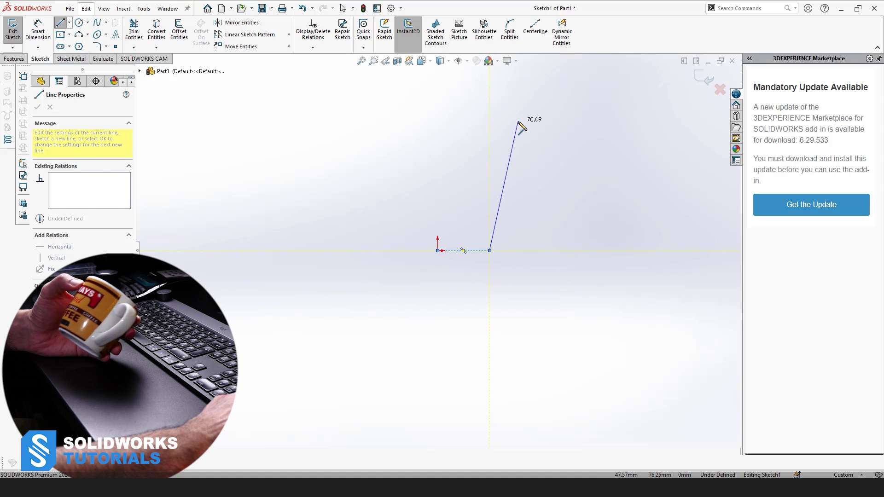
{"action": "key", "text": "Escape"}
{"action": "key", "text": "Escape"}
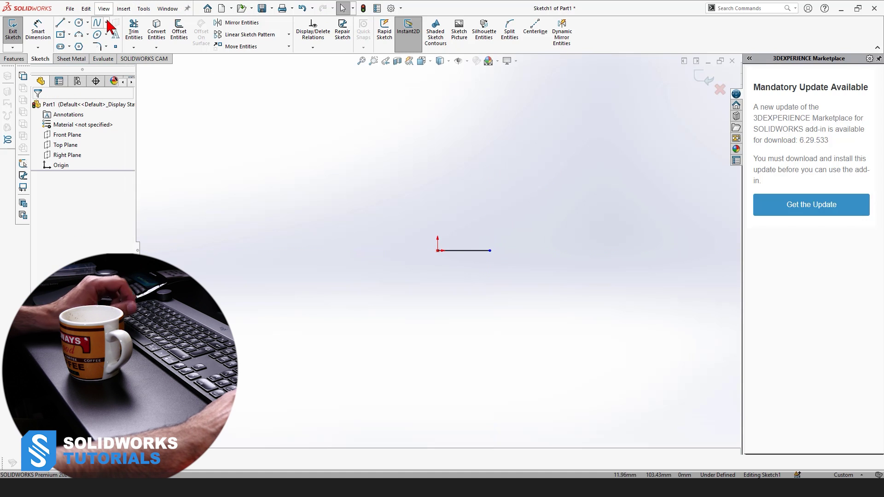
Draw a two-point spline from the base line's free end, slanting up and outward to a height of about 77 mm.
{"action": "scroll", "coordinate": [496, 132], "scroll_direction": "down", "scroll_amount": 3}
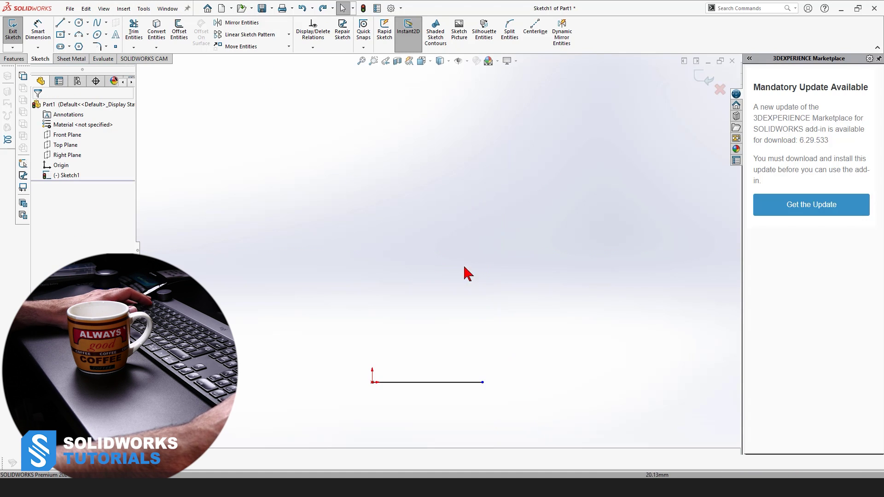
{"action": "left_click", "coordinate": [97, 24]}
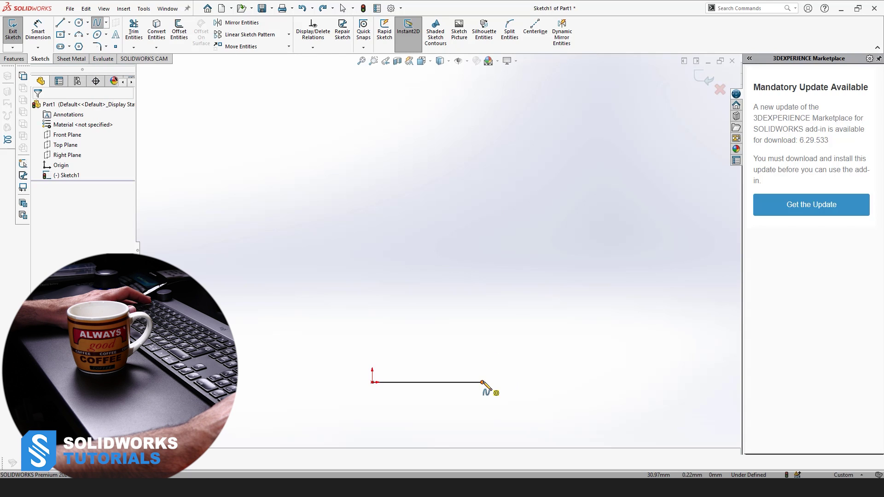
{"action": "left_click", "coordinate": [483, 383]}
{"action": "left_click", "coordinate": [550, 102]}
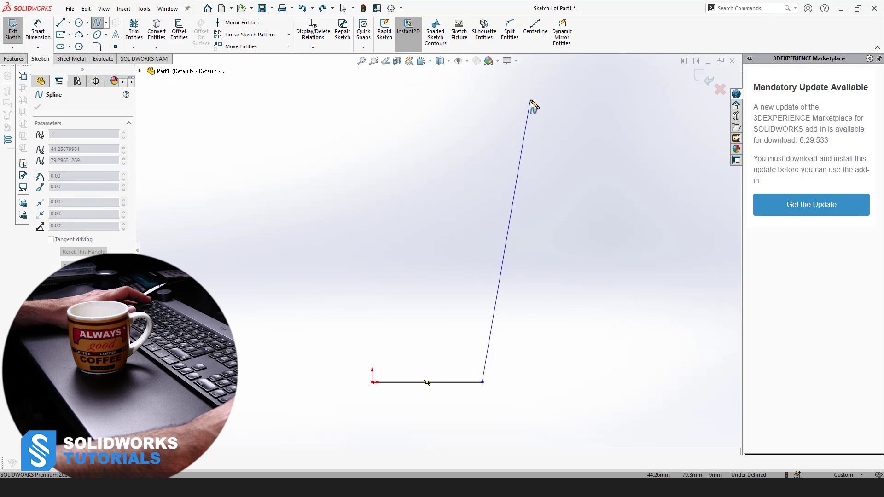
{"action": "left_click", "coordinate": [538, 107]}
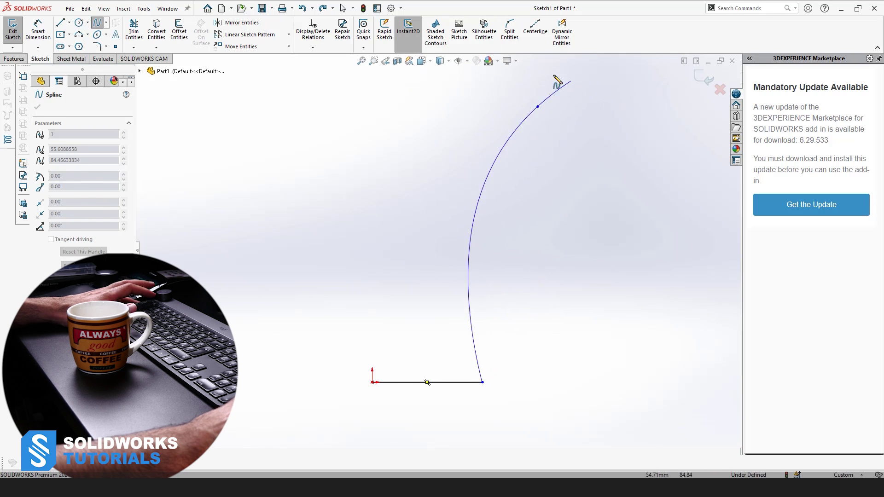
{"action": "key", "text": "Escape"}
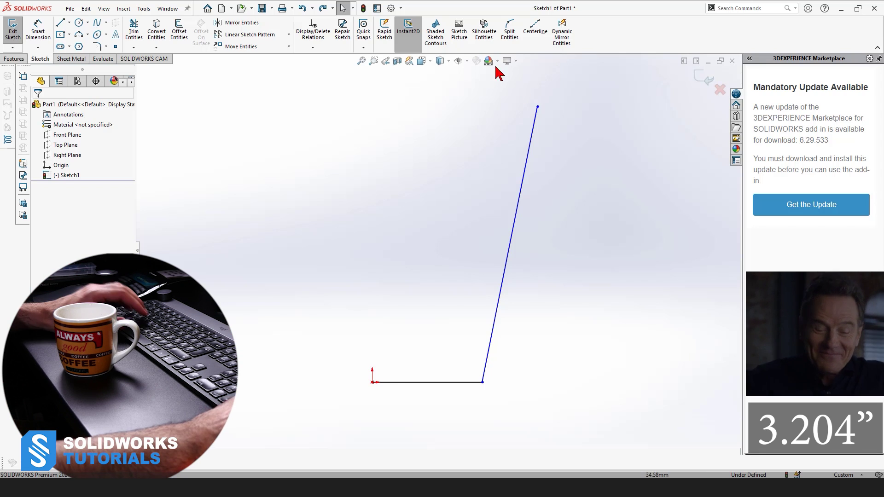
Dimension the vertical distance from the base line to the spline's upper endpoint as 81.4 mm.
{"action": "left_click", "coordinate": [48, 29]}
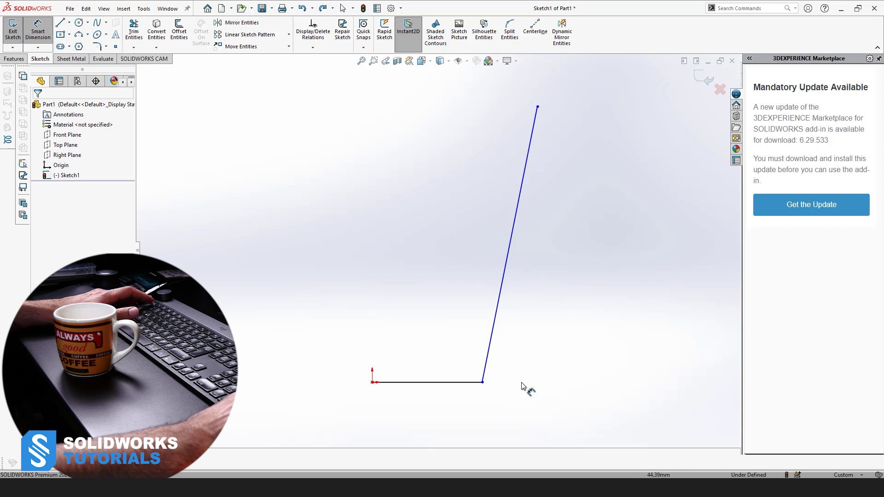
{"action": "left_click", "coordinate": [438, 383]}
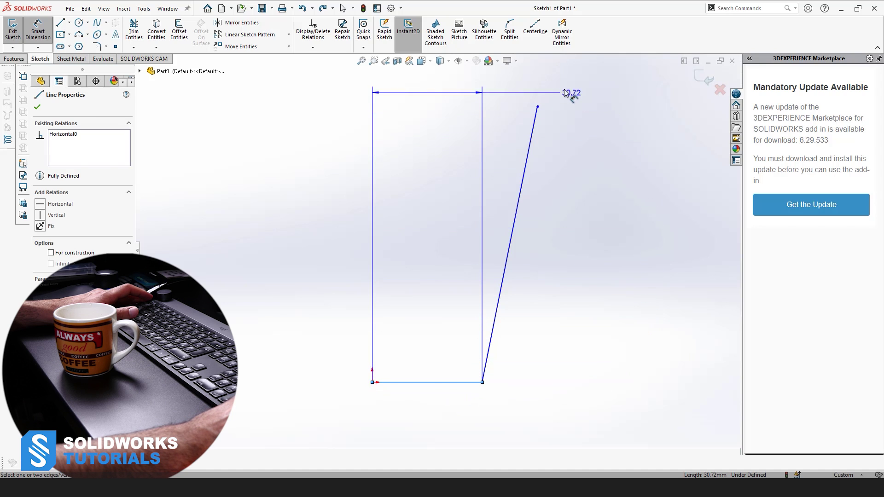
{"action": "left_click", "coordinate": [538, 107]}
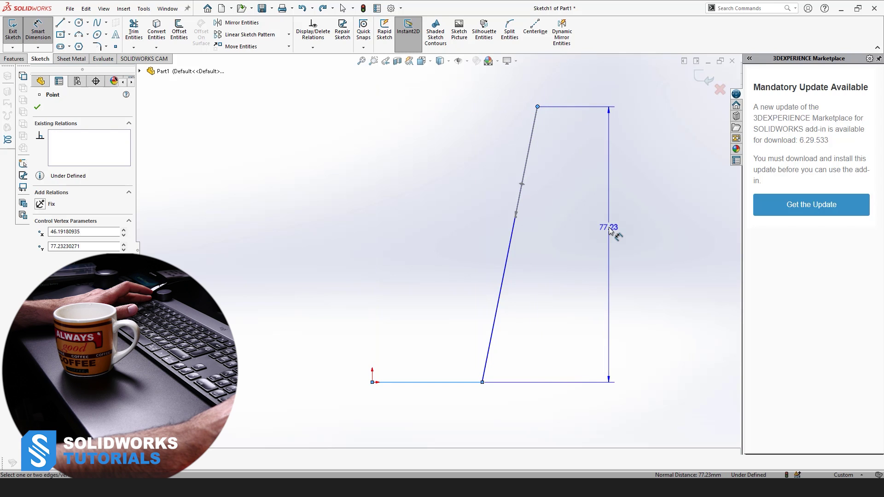
{"action": "left_click", "coordinate": [611, 230]}
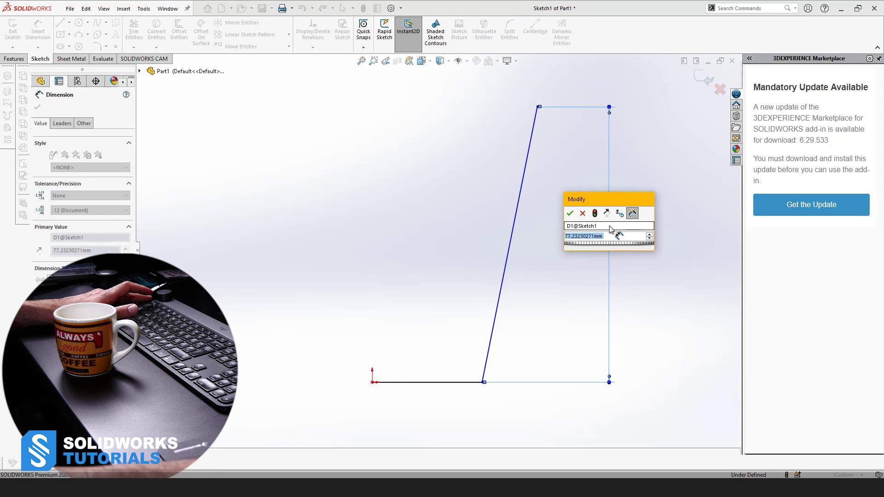
{"action": "type", "text": "81.4"}
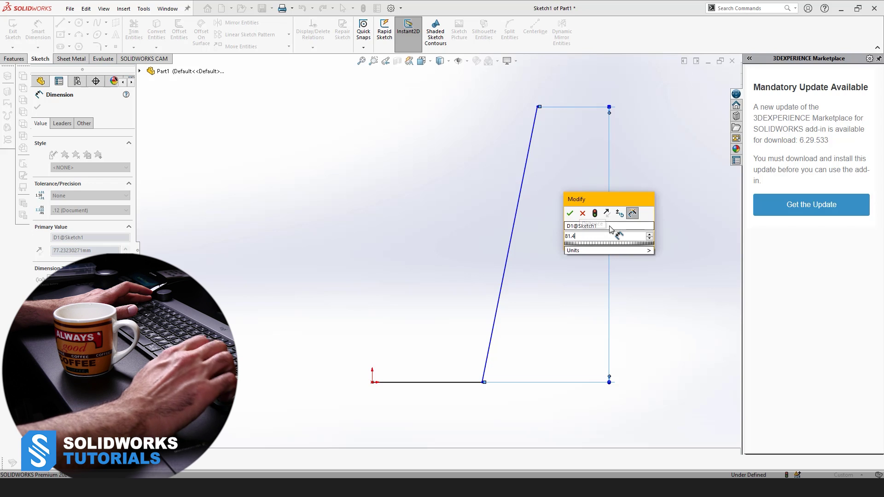
{"action": "key", "text": "Return"}
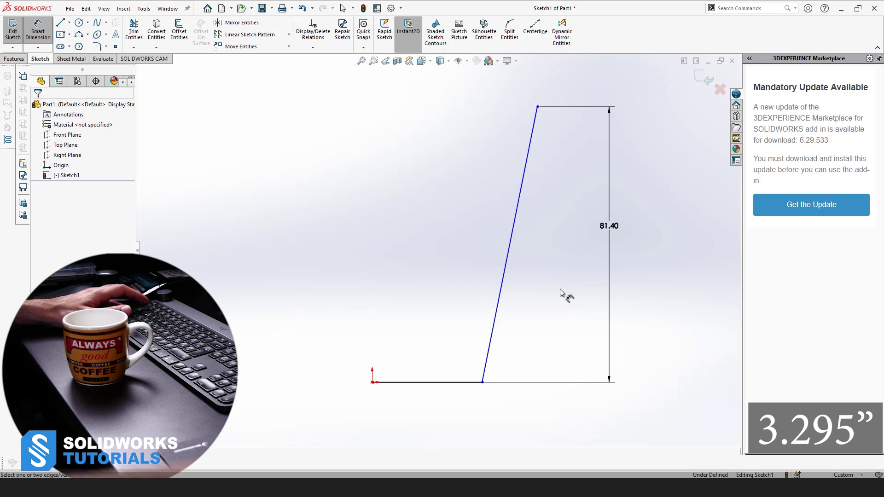
{"action": "left_click", "coordinate": [534, 40]}
Draw a vertical centerline about 103 mm long upward from the origin as the mug profile's axis.
{"action": "scroll", "coordinate": [361, 320], "scroll_direction": "up", "scroll_amount": 4}
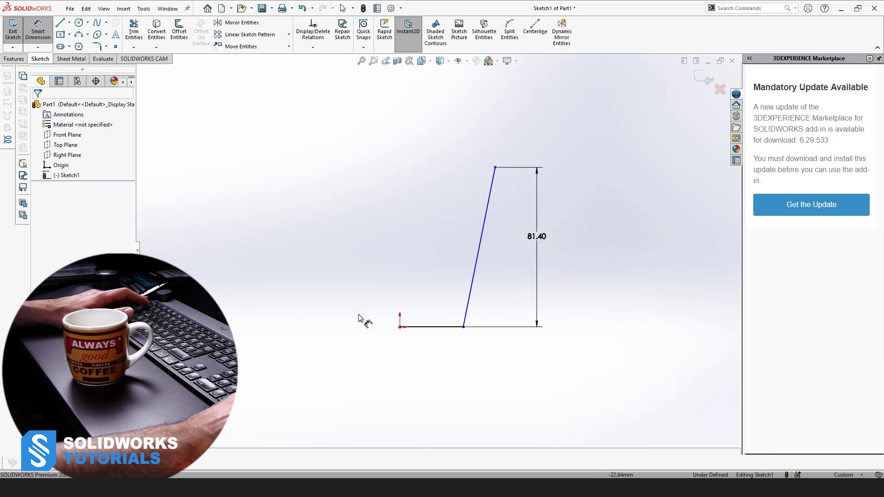
{"action": "scroll", "coordinate": [371, 196], "scroll_direction": "down", "scroll_amount": 1}
{"action": "scroll", "coordinate": [479, 226], "scroll_direction": "down", "scroll_amount": 1}
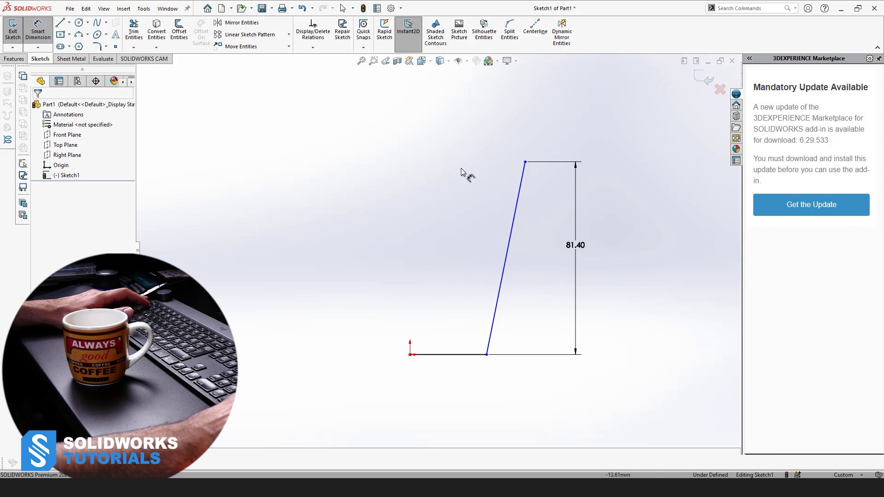
{"action": "left_click", "coordinate": [70, 24]}
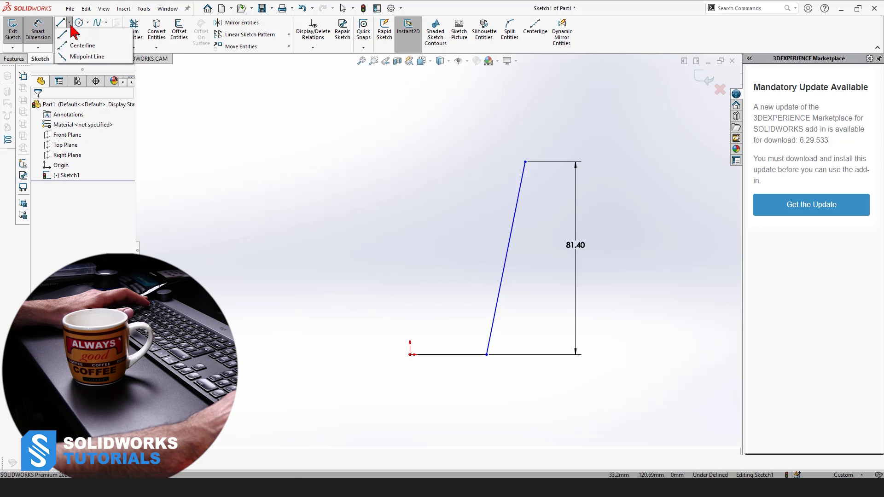
{"action": "left_click", "coordinate": [87, 46]}
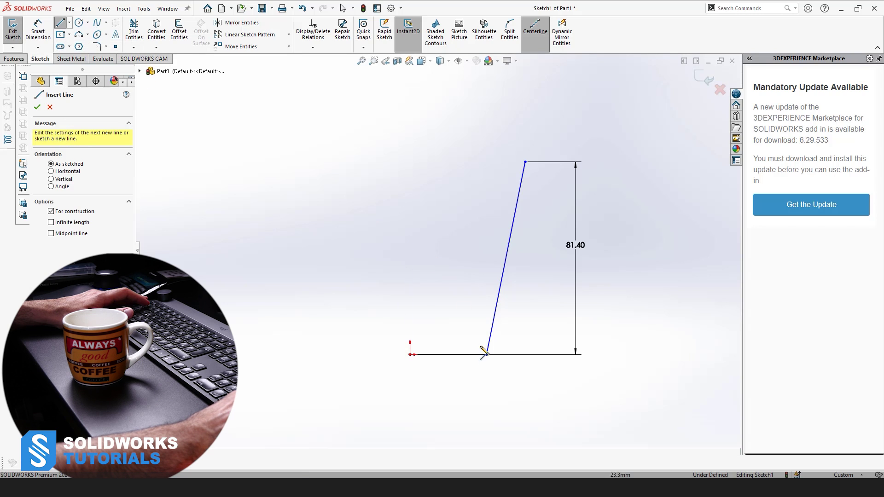
{"action": "left_click", "coordinate": [410, 355]}
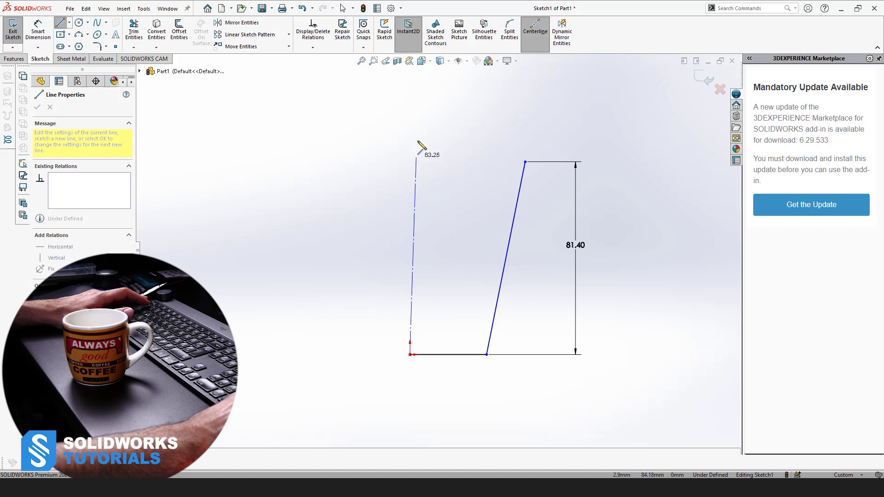
{"action": "left_click", "coordinate": [410, 105]}
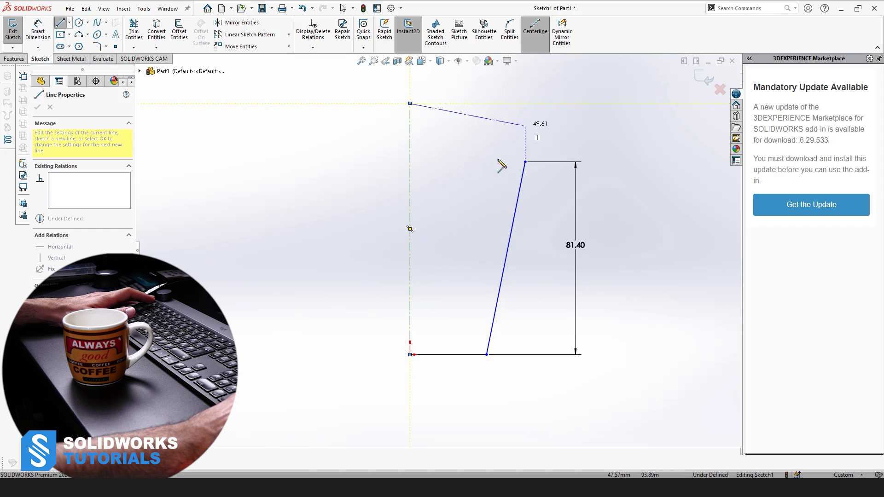
{"action": "key", "text": "Escape"}
{"action": "left_click_drag", "start_coordinate": [410, 105], "coordinate": [351, 115]}
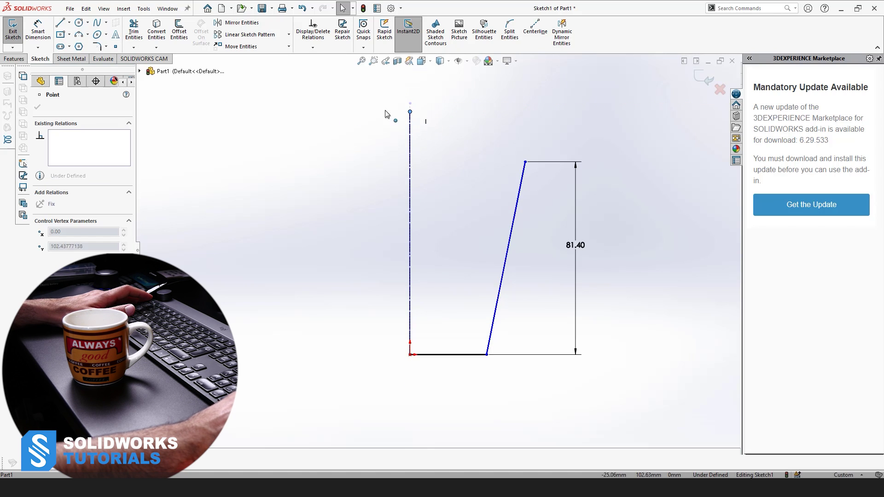
{"action": "left_click", "coordinate": [301, 202]}
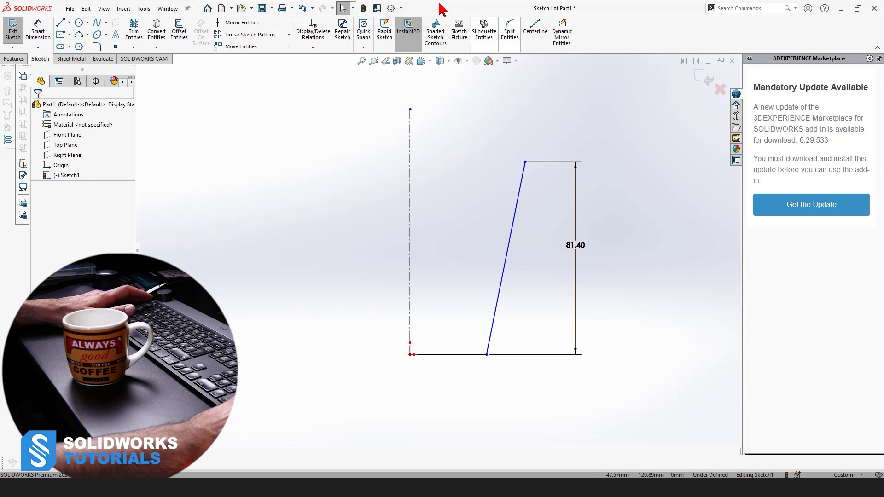
Add a doubled diameter dimension of 83.7 mm from the spline's upper endpoint across the centerline.
{"action": "left_click", "coordinate": [41, 34]}
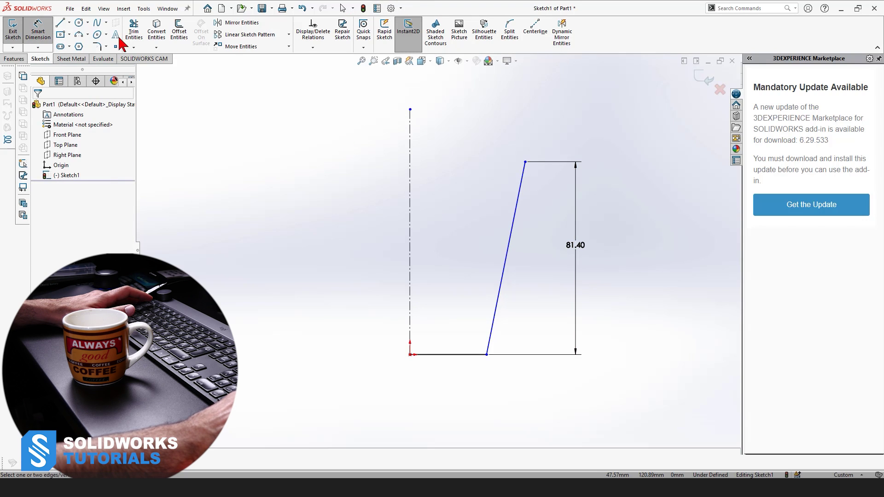
{"action": "left_click", "coordinate": [525, 163]}
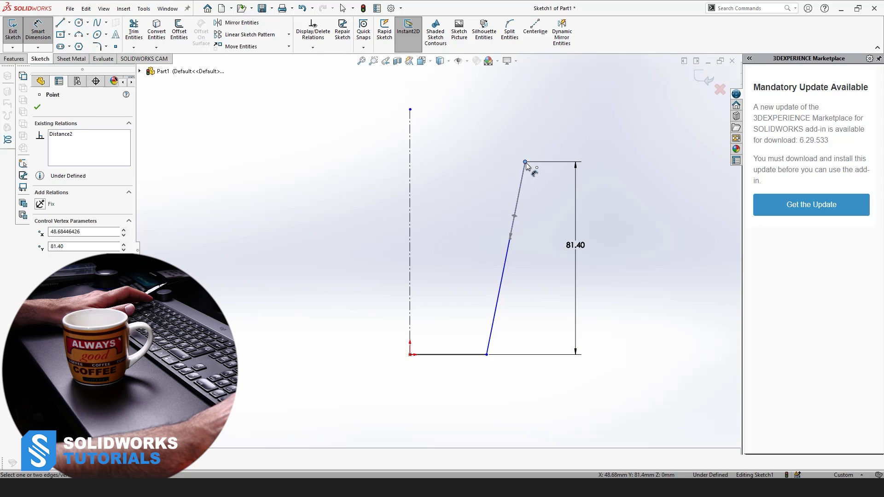
{"action": "left_click", "coordinate": [413, 139]}
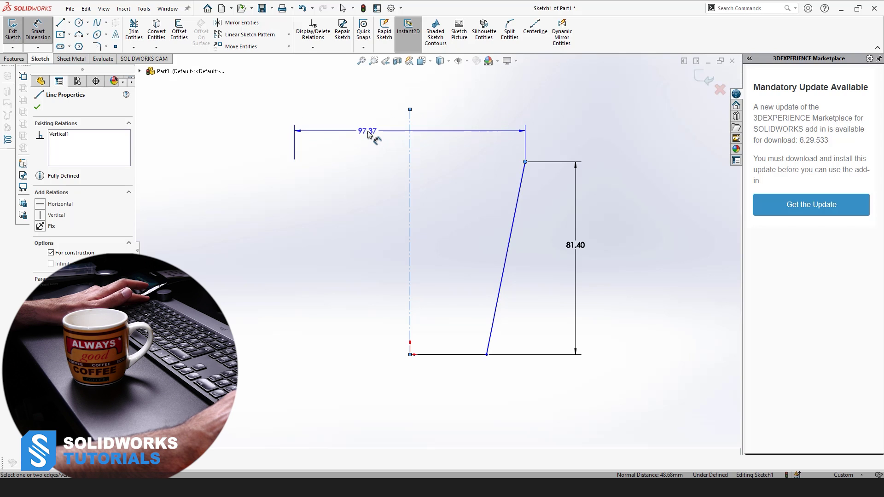
{"action": "left_click", "coordinate": [352, 135]}
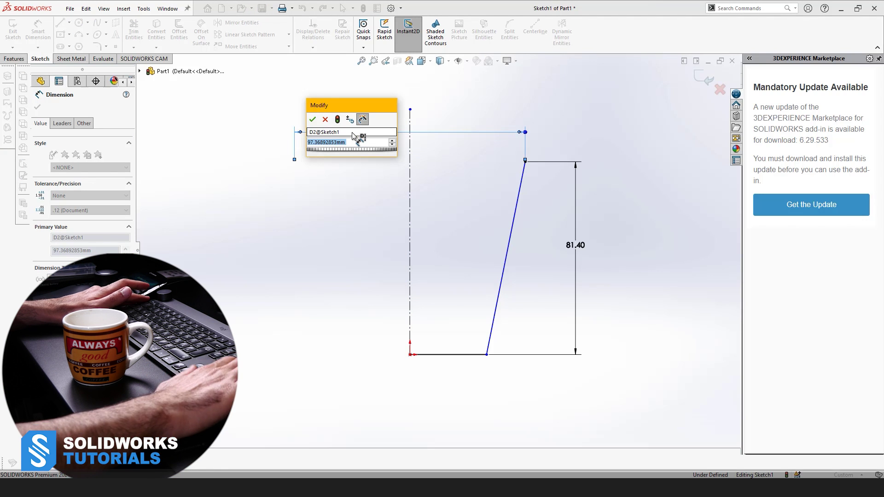
{"action": "type", "text": "83.7"}
{"action": "key", "text": "Return"}
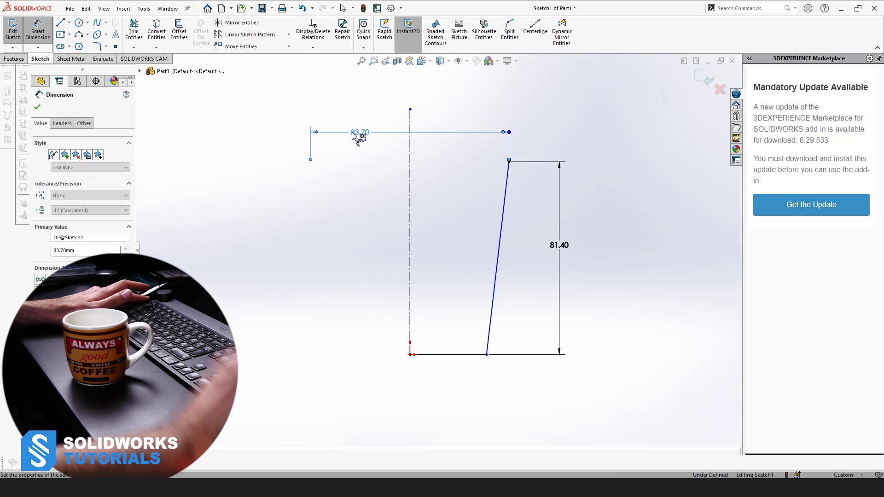
{"action": "left_click", "coordinate": [321, 242]}
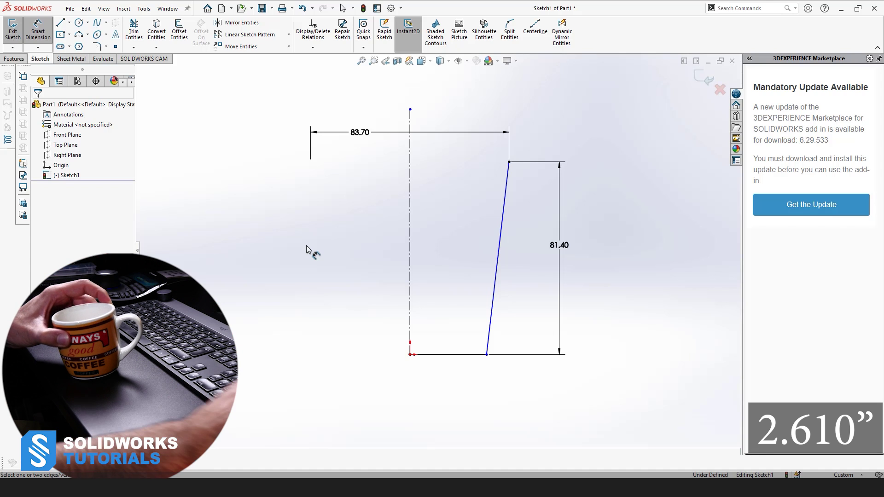
Add a doubled diameter dimension of 66.5 mm from the spline's lower endpoint across the centerline, placed below the base line.
{"action": "left_click", "coordinate": [487, 355]}
{"action": "left_click", "coordinate": [409, 265]}
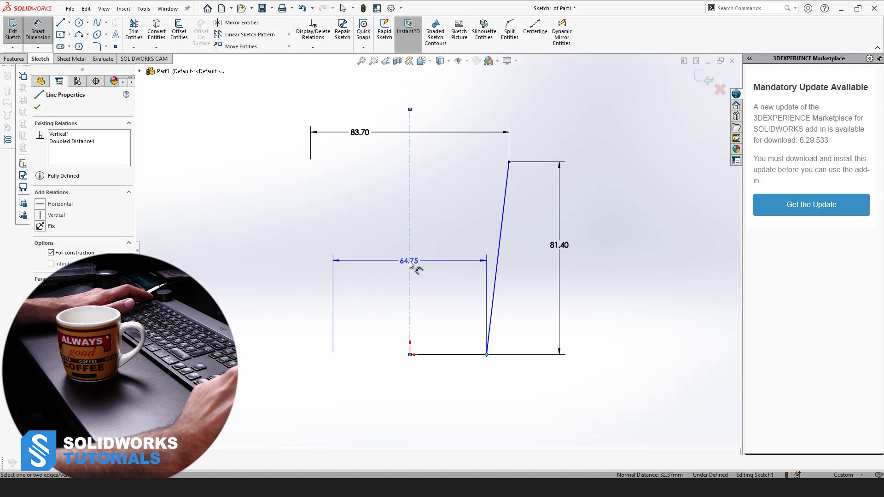
{"action": "left_click_drag", "start_coordinate": [410, 262], "coordinate": [389, 400]}
{"action": "left_click", "coordinate": [389, 400]}
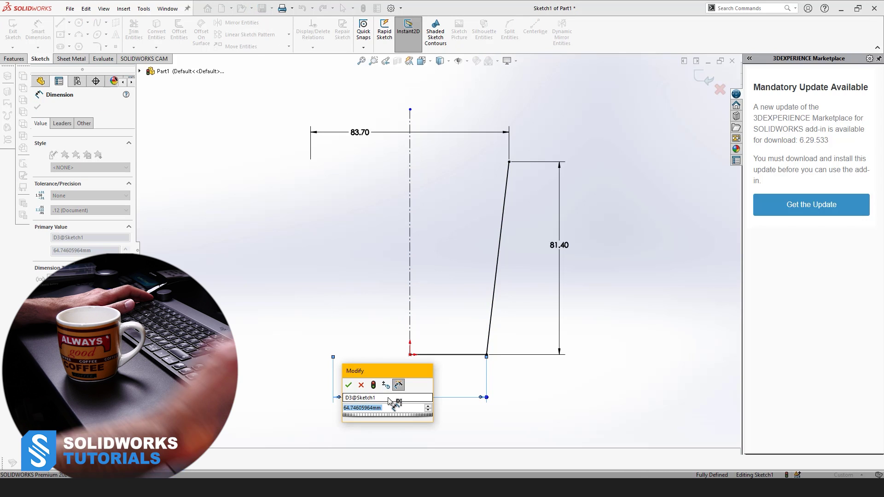
{"action": "type", "text": "66.5"}
{"action": "key", "text": "Return"}
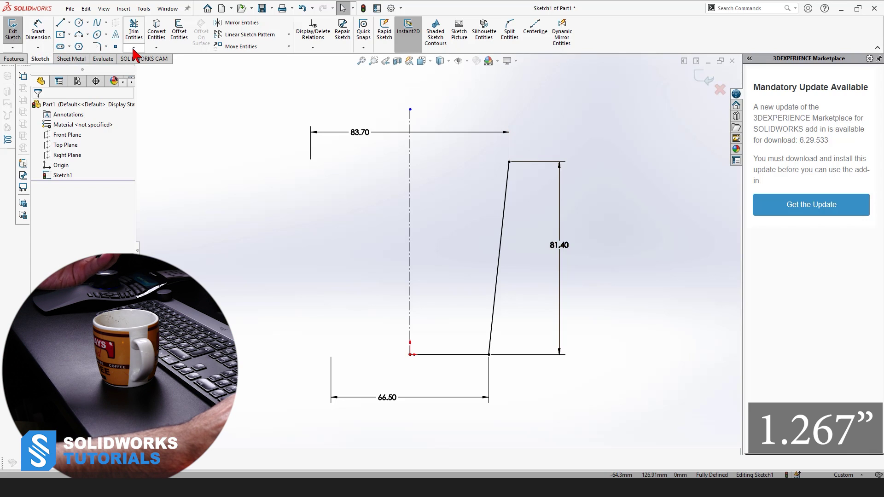
Place a sketch point on the slanted side spline, about 31 mm above the base line.
{"action": "left_click", "coordinate": [115, 47]}
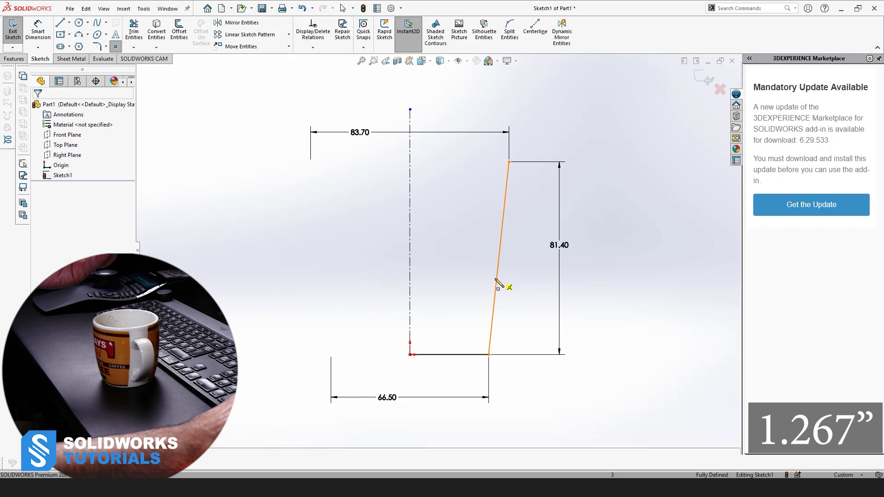
{"action": "left_click", "coordinate": [116, 47]}
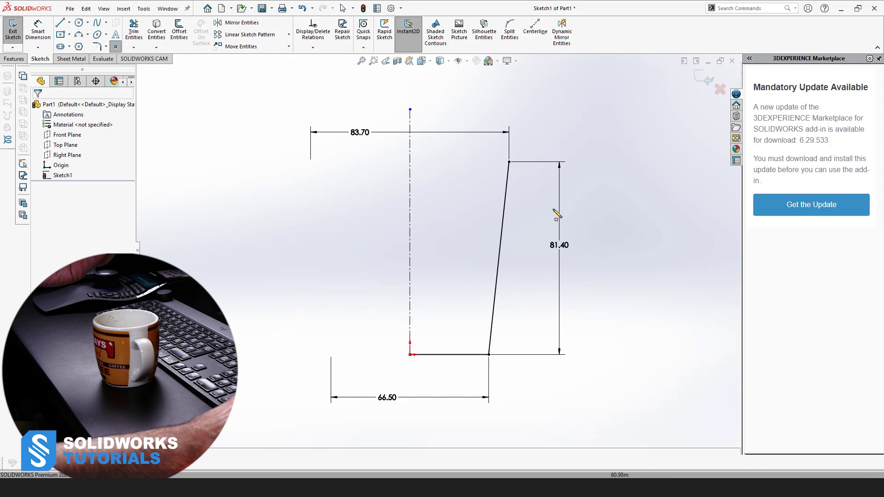
{"action": "left_click", "coordinate": [496, 282]}
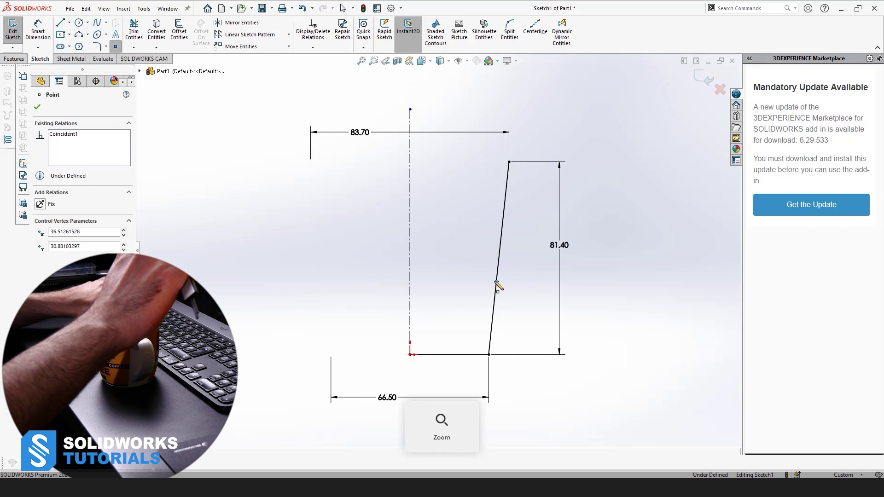
{"action": "key", "text": "Escape"}
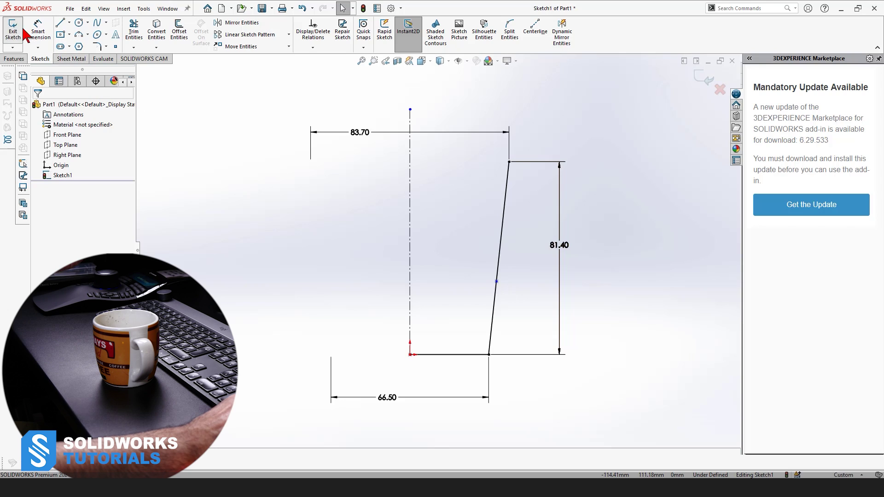
Dimension the height of the sketch point on the side spline at 32.2 mm above the base line.
{"action": "left_click", "coordinate": [45, 41]}
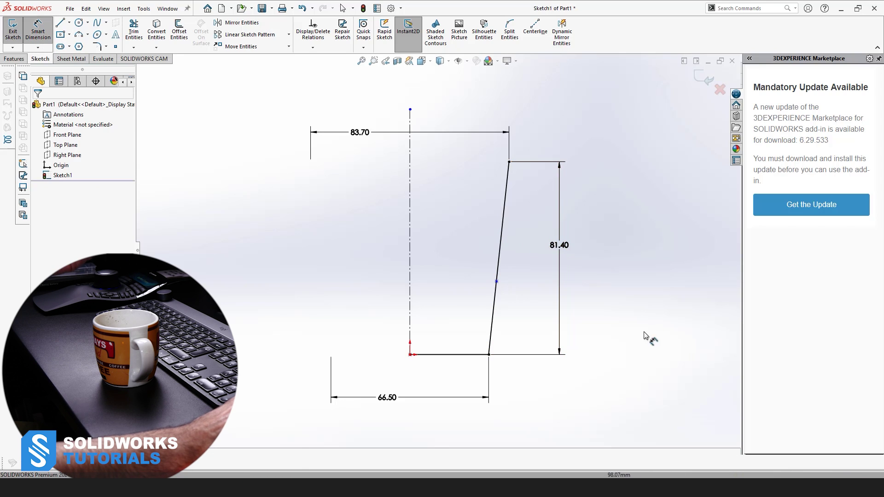
{"action": "left_click", "coordinate": [473, 355]}
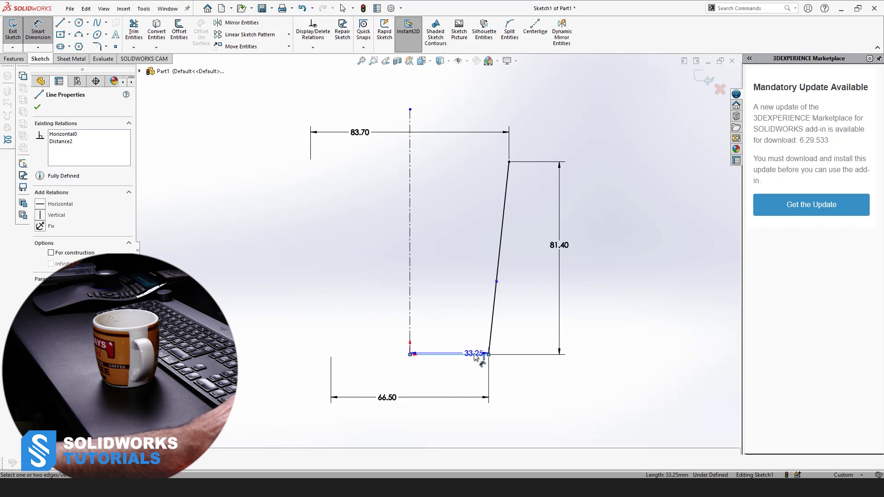
{"action": "left_click", "coordinate": [497, 282]}
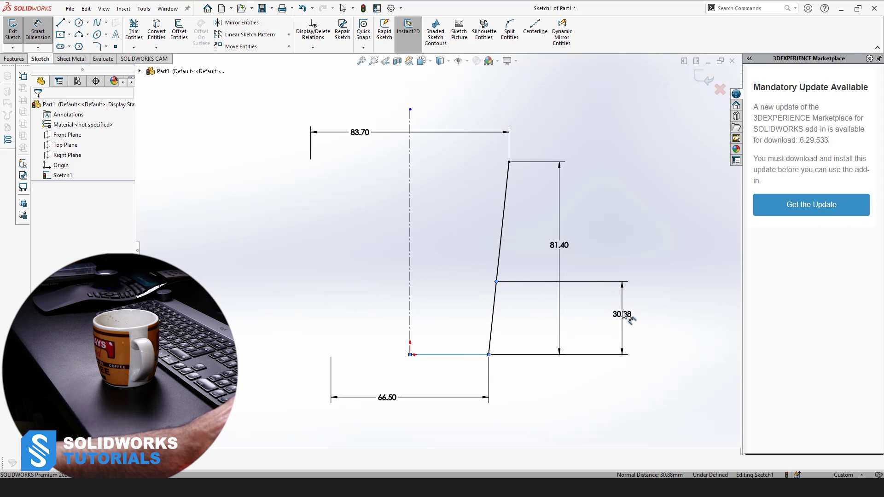
{"action": "left_click", "coordinate": [624, 312]}
{"action": "type", "text": "32.2"}
{"action": "key", "text": "Return"}
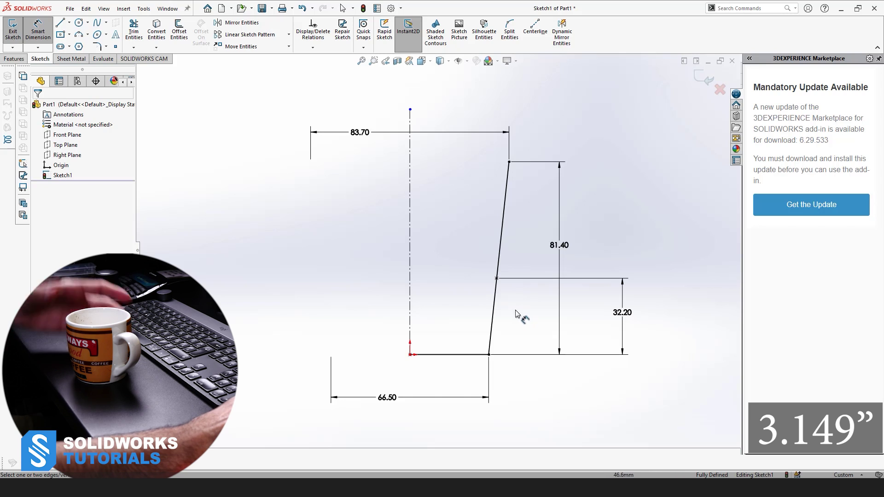
Try to add a doubled diameter dimension from the spline's sketch point across the centerline.
{"action": "left_click", "coordinate": [497, 280]}
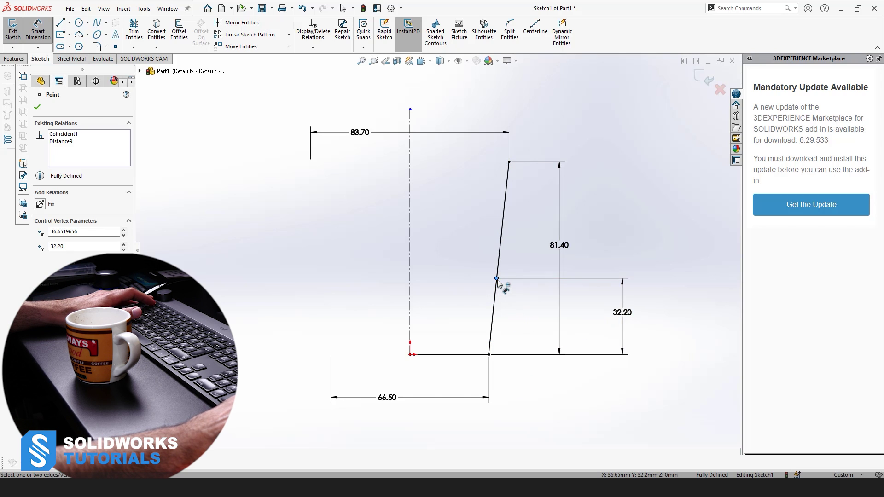
{"action": "left_click", "coordinate": [411, 275]}
{"action": "left_click", "coordinate": [385, 238]}
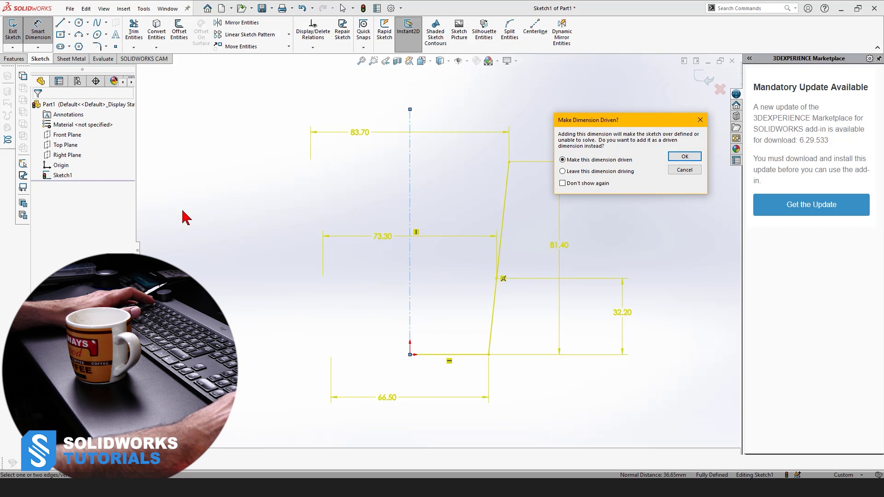
{"action": "left_click", "coordinate": [685, 172]}
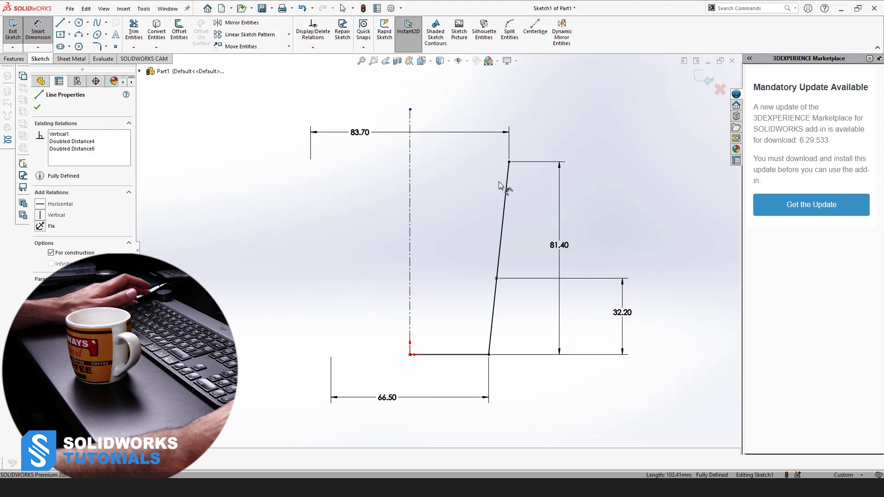
{"action": "key", "text": "Escape"}
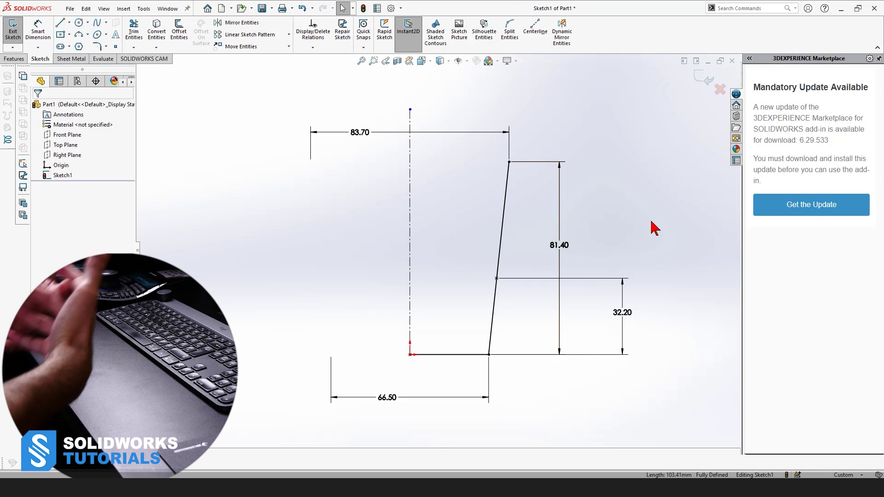
Try reshaping the side spline with its upper tangent handle, bending it inward toward the centerline, and undo the bend.
{"action": "left_click", "coordinate": [503, 227]}
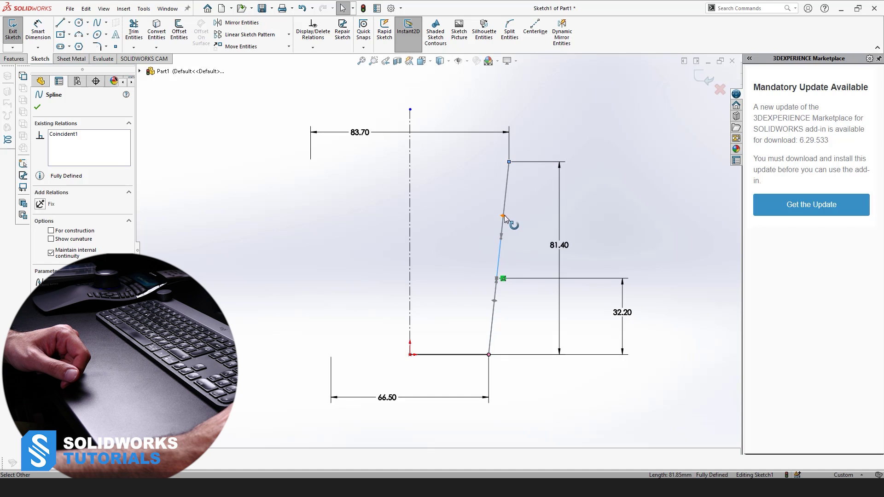
{"action": "left_click_drag", "start_coordinate": [503, 217], "coordinate": [464, 196]}
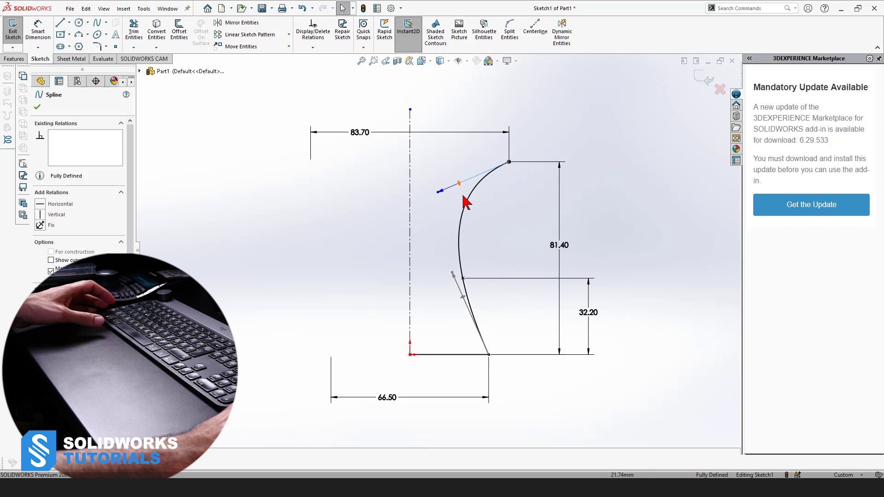
{"action": "key", "text": "ctrl+z"}
{"action": "left_click", "coordinate": [505, 225]}
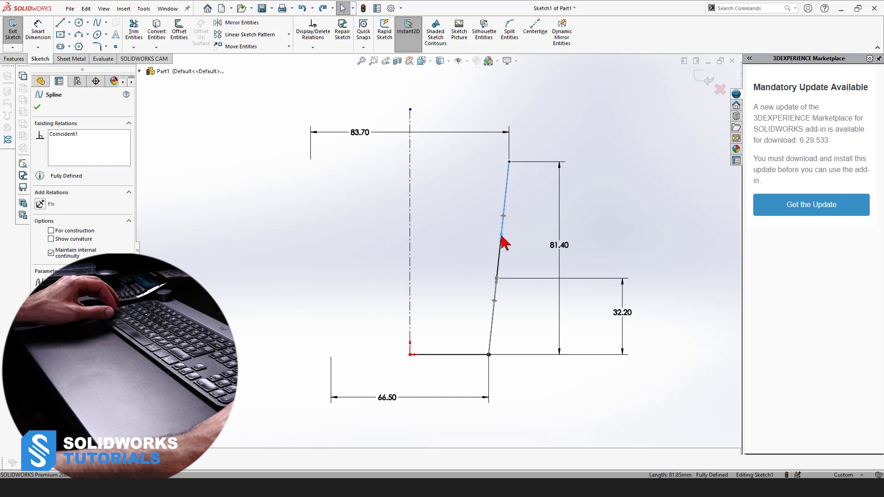
{"action": "left_click", "coordinate": [505, 243]}
{"action": "left_click_drag", "start_coordinate": [449, 433], "coordinate": [519, 230]}
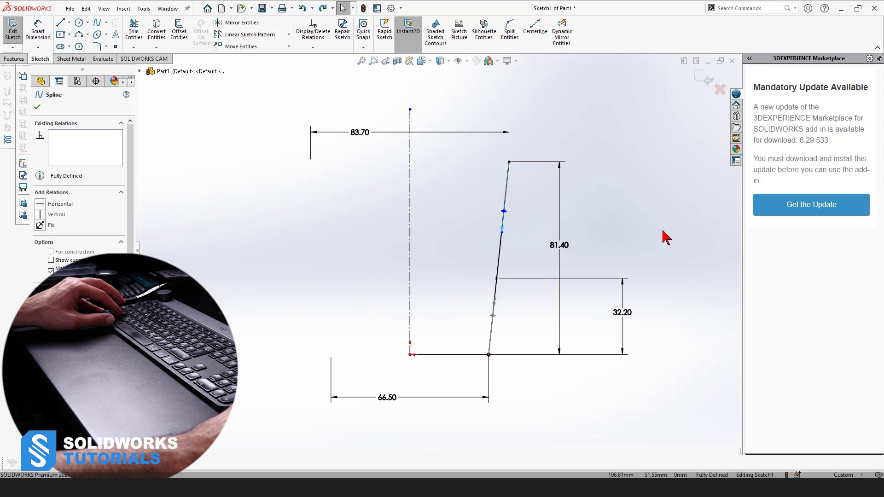
{"action": "left_click", "coordinate": [631, 234]}
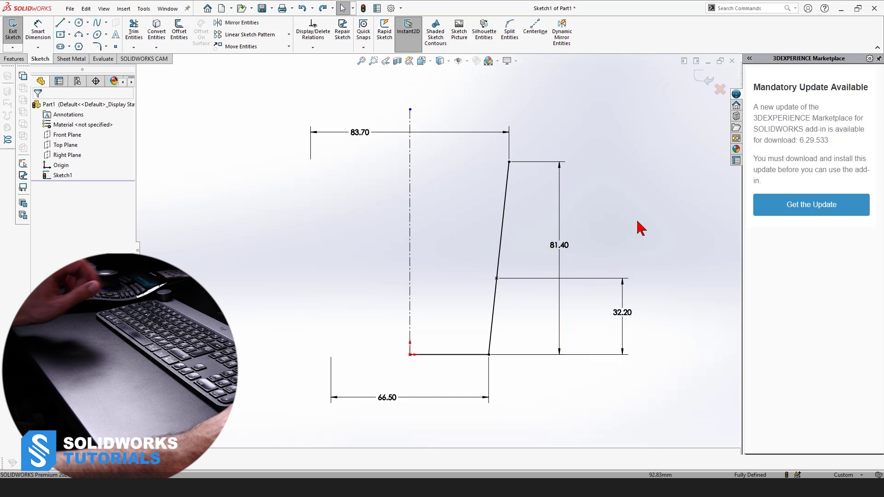
Try bulging the side spline outward with its upper tangent handle in two trial shapes, and undo each one.
{"action": "left_click", "coordinate": [507, 195]}
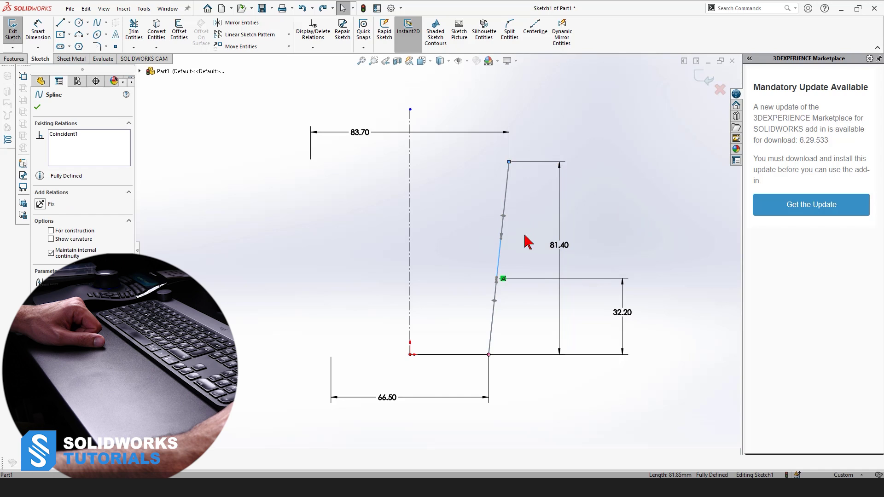
{"action": "left_click_drag", "start_coordinate": [501, 243], "coordinate": [507, 318]}
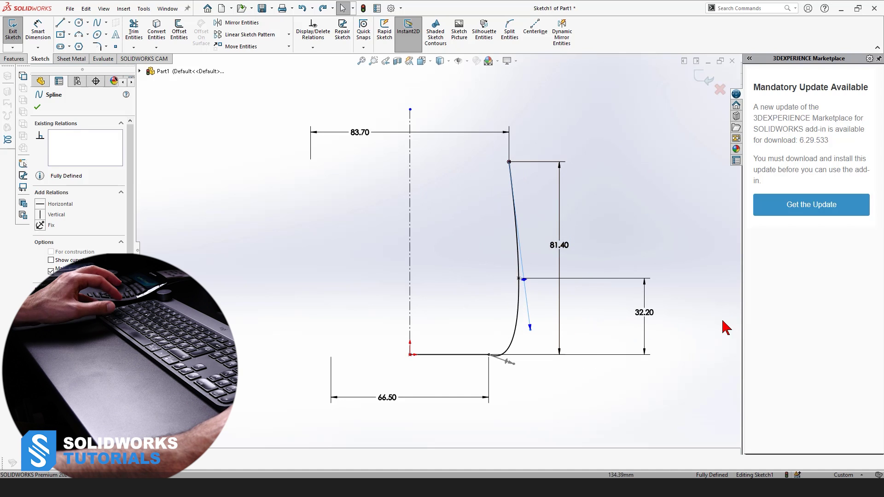
{"action": "key", "text": "Escape"}
{"action": "key", "text": "ctrl+z"}
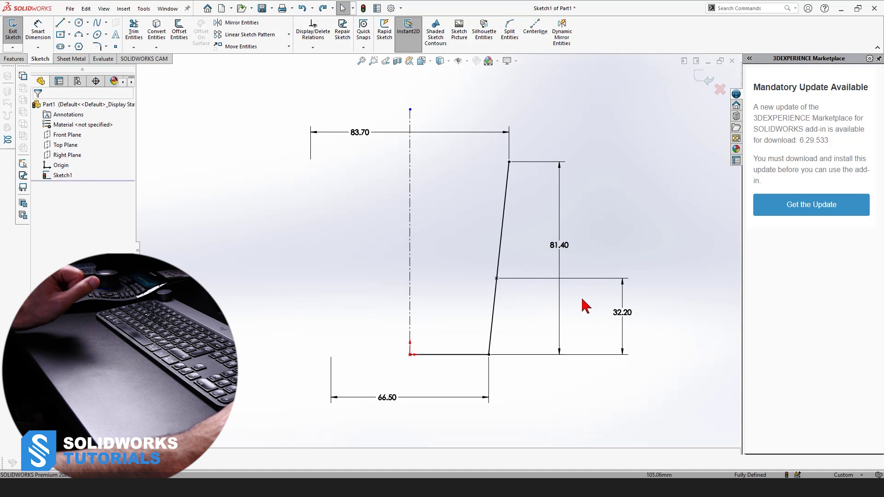
{"action": "left_click", "coordinate": [501, 245]}
{"action": "left_click_drag", "start_coordinate": [503, 245], "coordinate": [527, 249]}
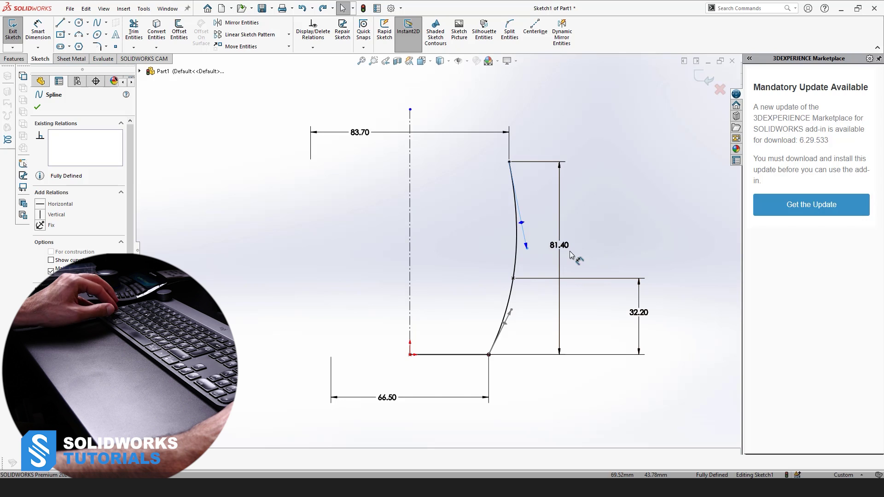
{"action": "key", "text": "ctrl+z"}
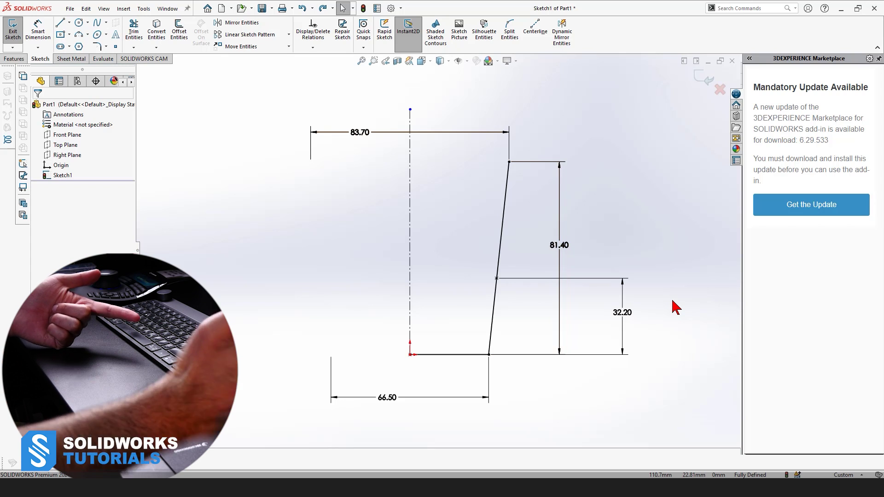
Draw a second vertical centerline just outside the side spline, about 48 mm from the mug's axis.
{"action": "left_click", "coordinate": [70, 22]}
{"action": "left_click", "coordinate": [78, 45]}
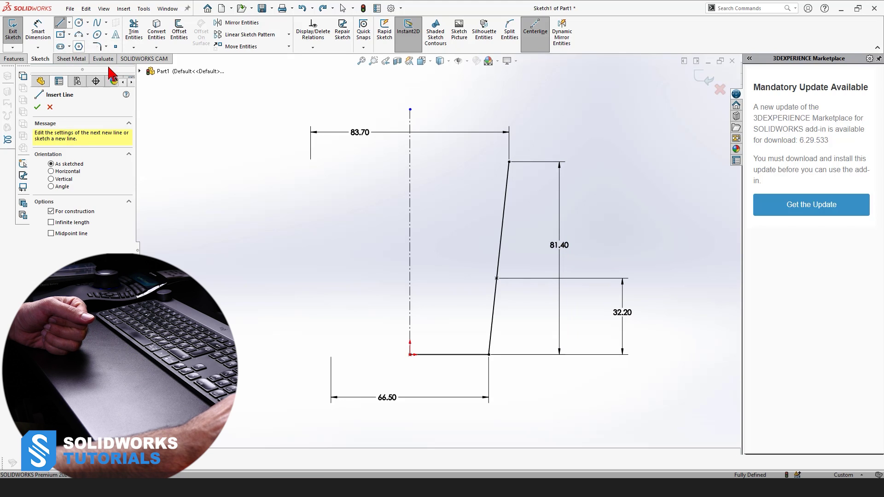
{"action": "left_click", "coordinate": [522, 349]}
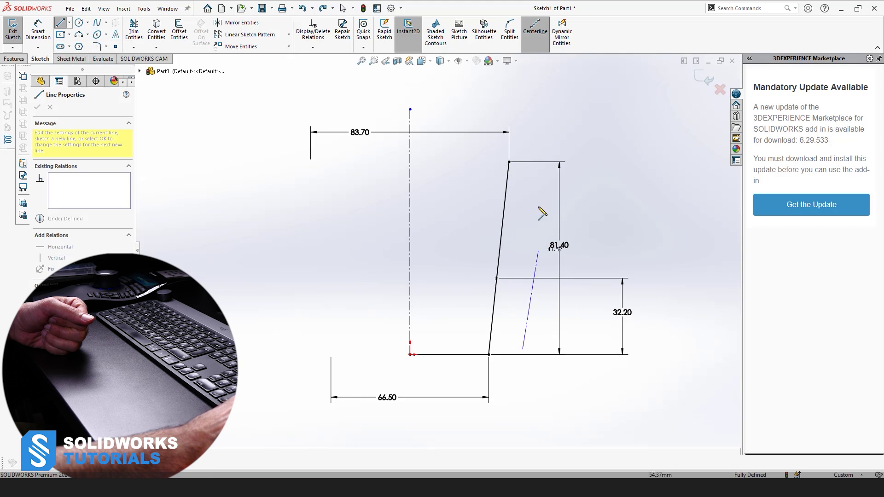
{"action": "left_click", "coordinate": [522, 118]}
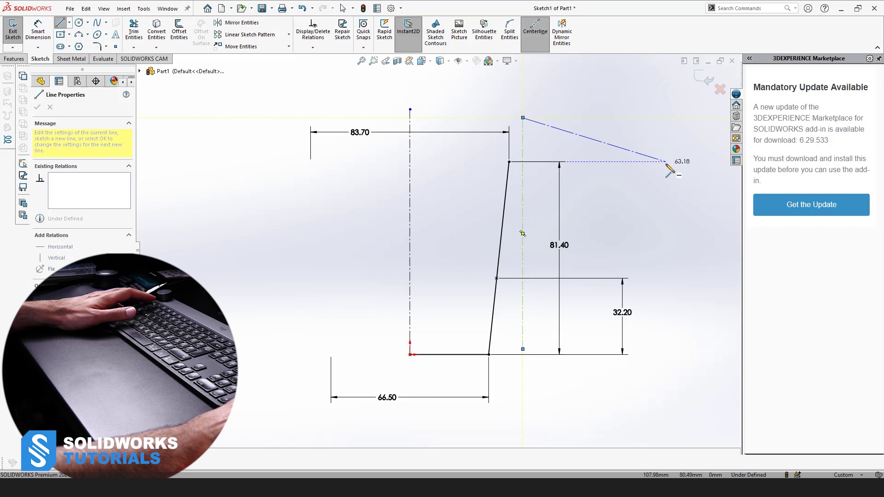
{"action": "key", "text": "Escape"}
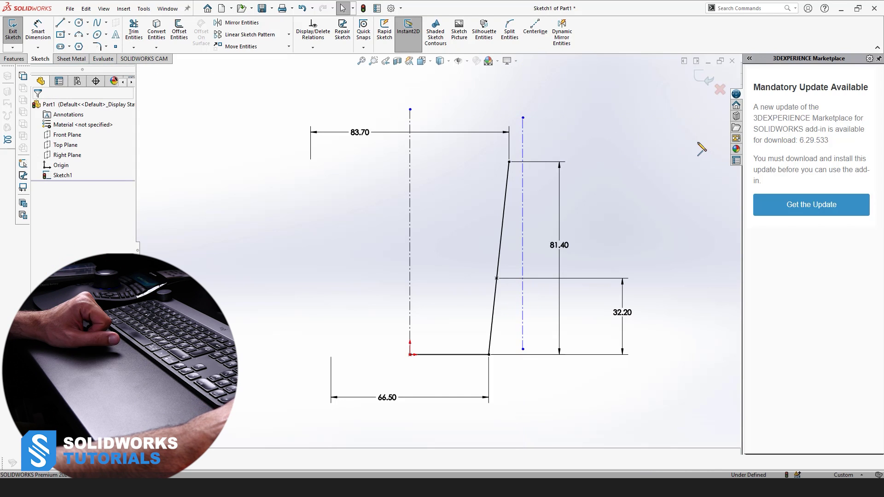
Dimension the distance between the mug's axis and the second vertical centerline at 40 mm.
{"action": "left_click", "coordinate": [37, 29]}
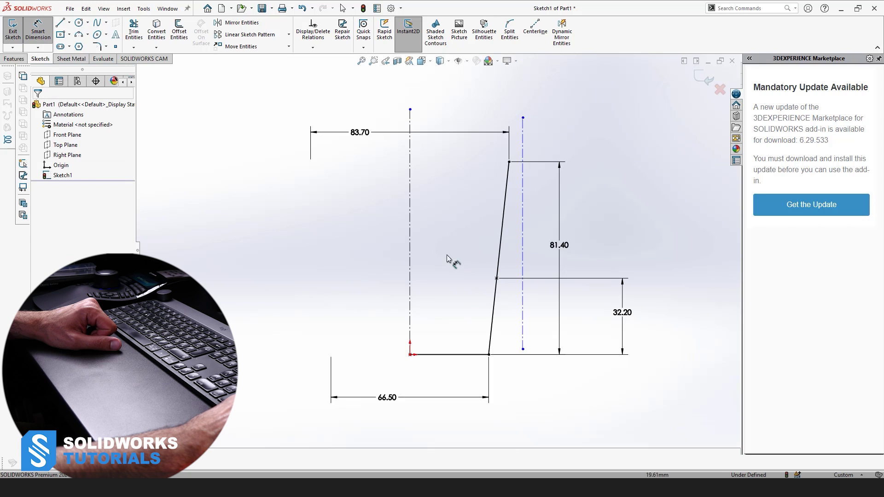
{"action": "left_click", "coordinate": [410, 221]}
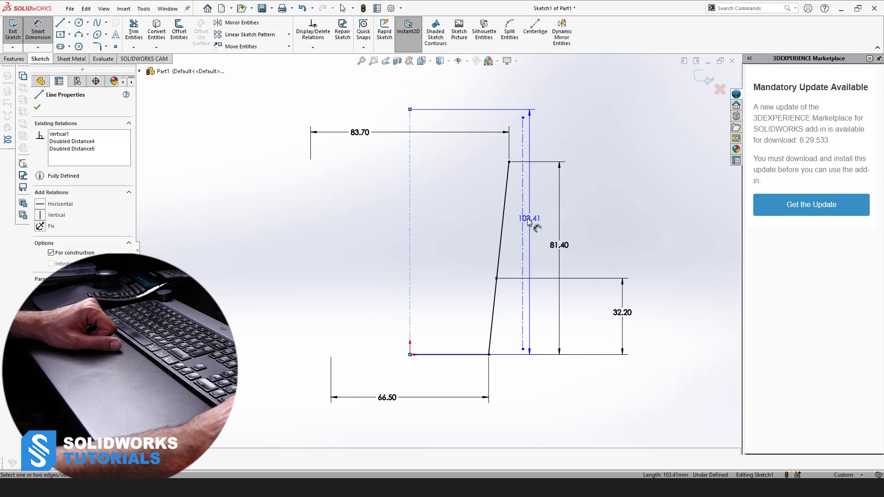
{"action": "left_click", "coordinate": [524, 221]}
{"action": "left_click", "coordinate": [464, 98]}
{"action": "type", "text": "40"}
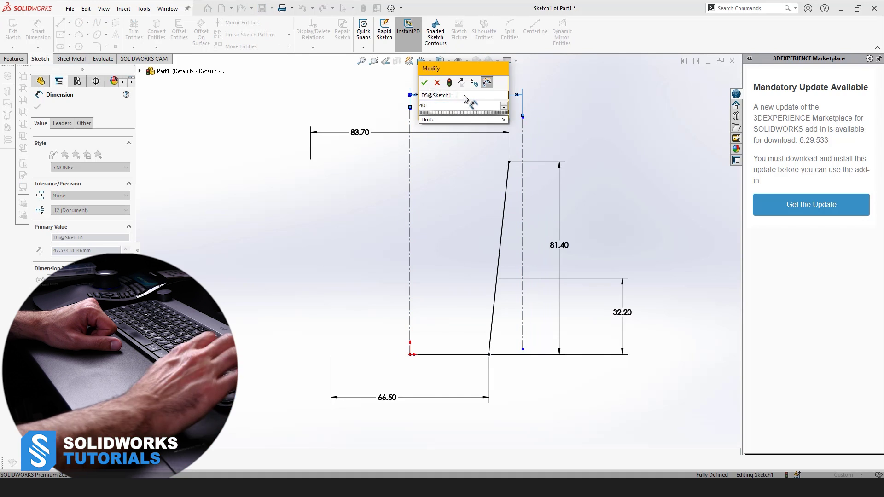
{"action": "key", "text": "Return"}
{"action": "key", "text": "Escape"}
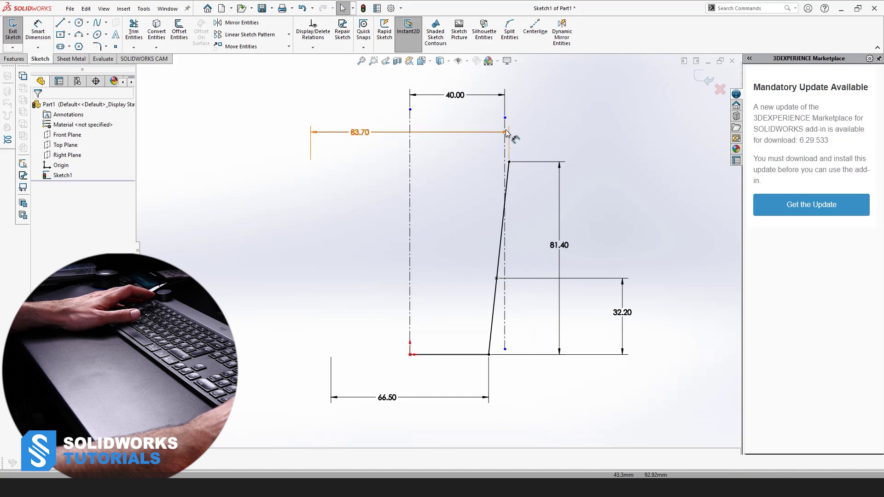
Bend the side spline outward with its lower tangent handle until its sketch point meets the second centerline.
{"action": "scroll", "coordinate": [479, 236], "scroll_direction": "down", "scroll_amount": 5}
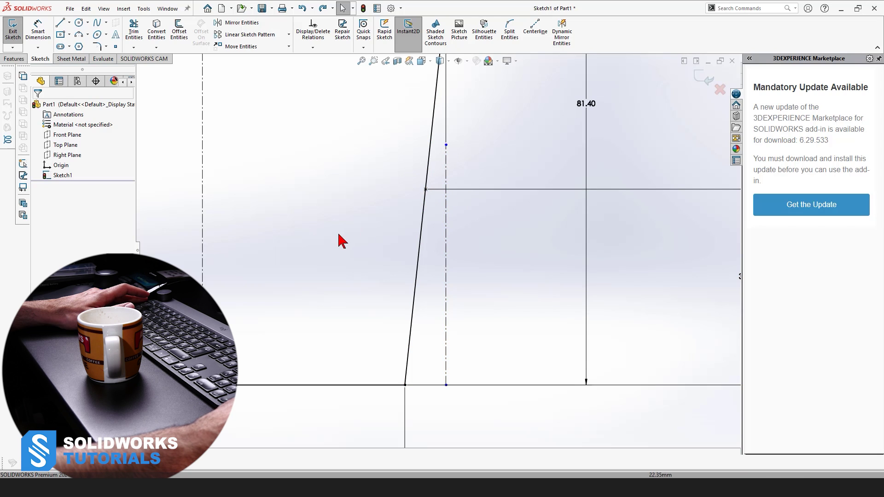
{"action": "left_click", "coordinate": [415, 275]}
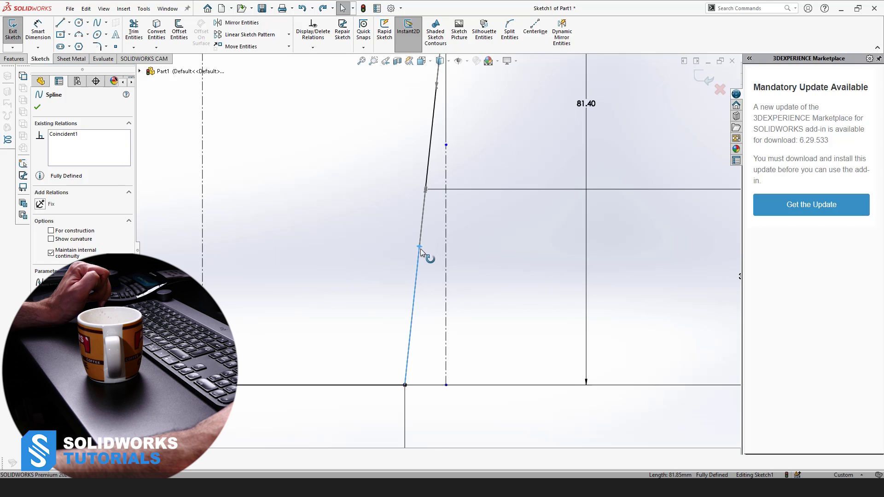
{"action": "left_click_drag", "start_coordinate": [421, 249], "coordinate": [441, 253]}
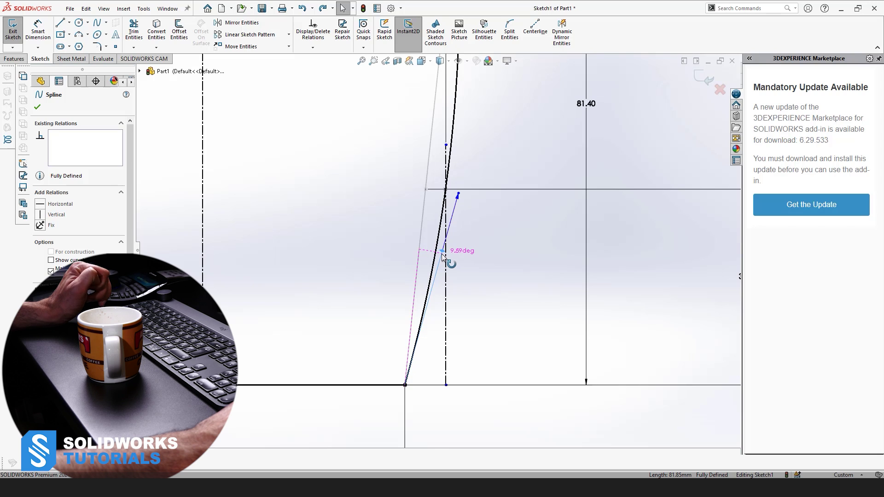
{"action": "left_click_drag", "start_coordinate": [441, 253], "coordinate": [441, 252]}
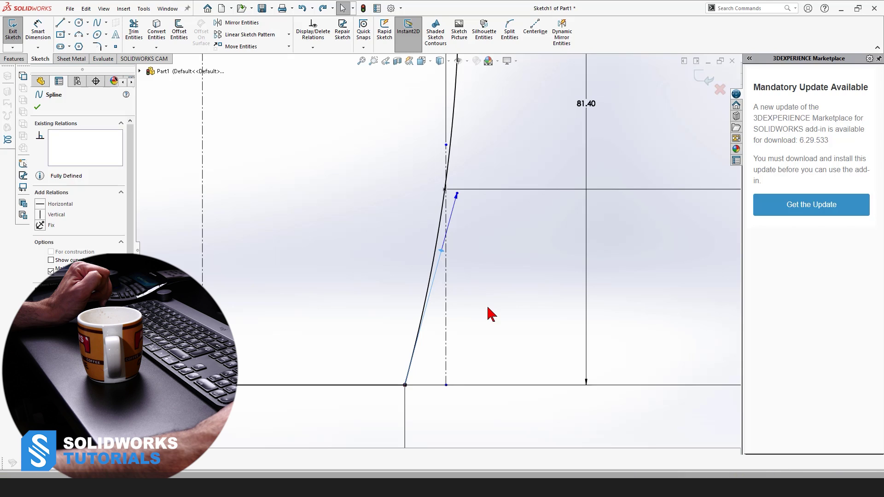
{"action": "left_click", "coordinate": [483, 315]}
Dimension the angle between the base line and the spline's lower tangent handle at 75°.
{"action": "left_click", "coordinate": [47, 39]}
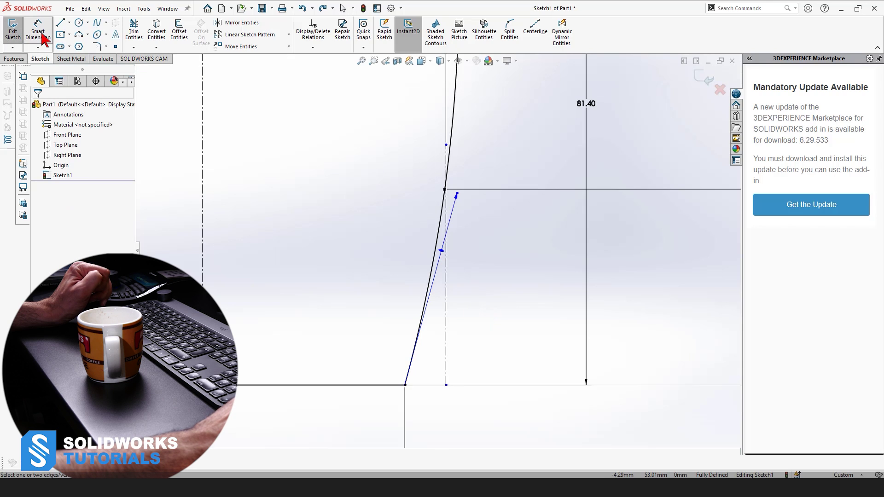
{"action": "left_click", "coordinate": [314, 386]}
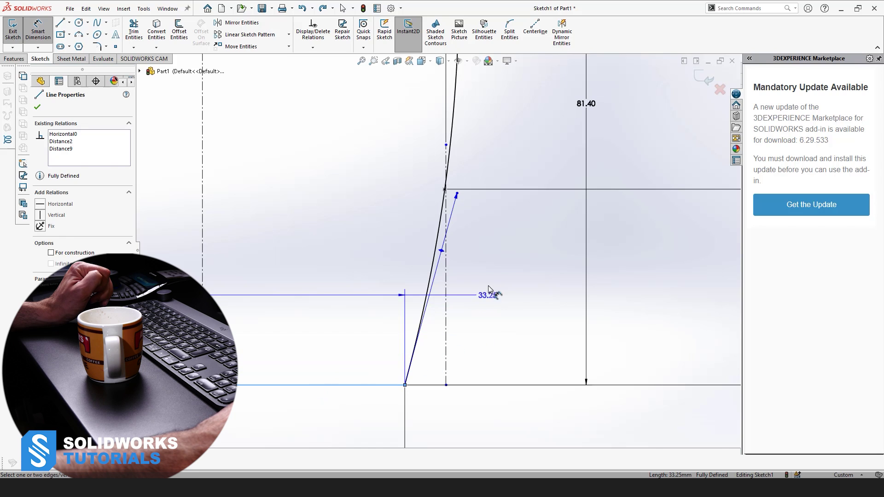
{"action": "left_click", "coordinate": [458, 195]}
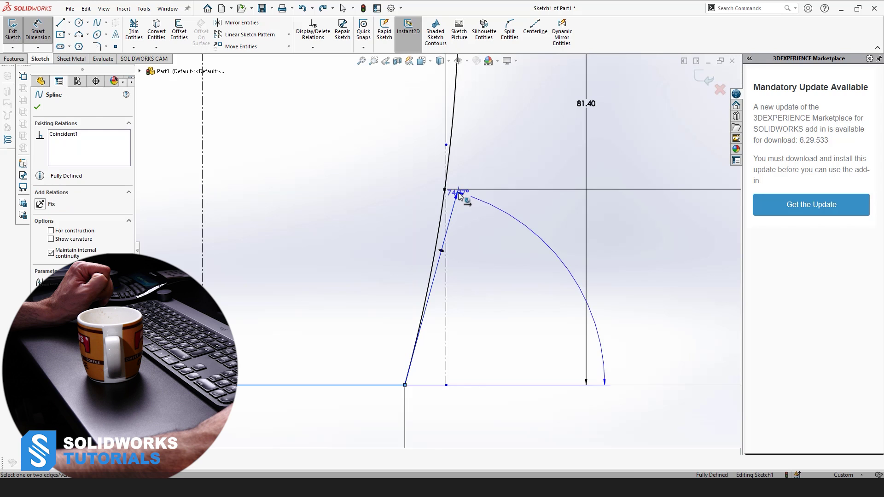
{"action": "left_click", "coordinate": [504, 312]}
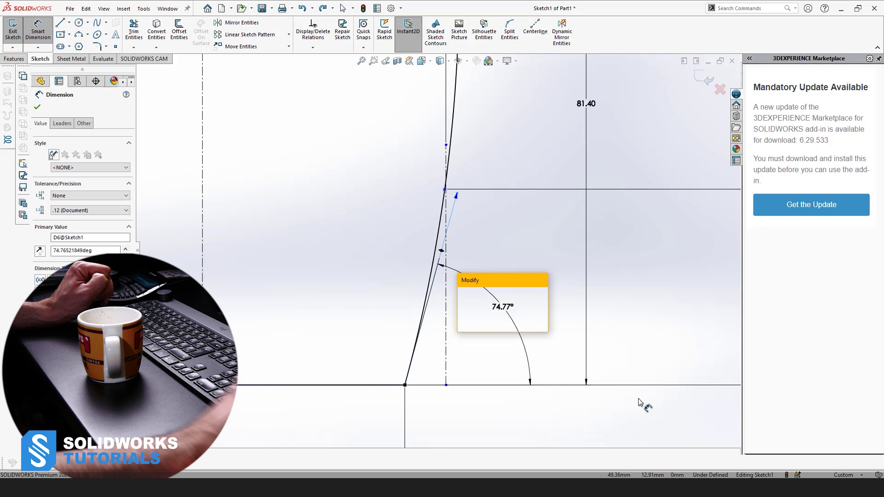
{"action": "key", "text": "Return"}
{"action": "type", "text": "75"}
{"action": "key", "text": "Return"}
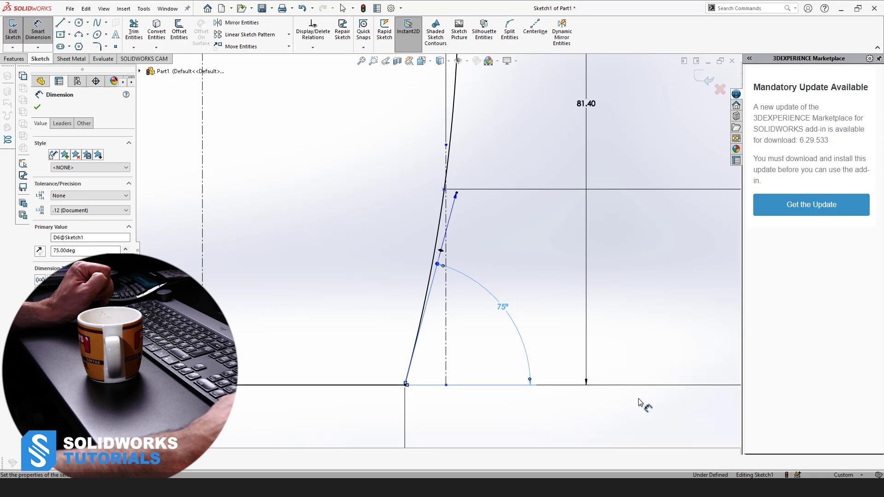
Set the angle between the base line and the side spline's lower tangent handle to 74°.
{"action": "scroll", "coordinate": [478, 243], "scroll_direction": "down", "scroll_amount": 3}
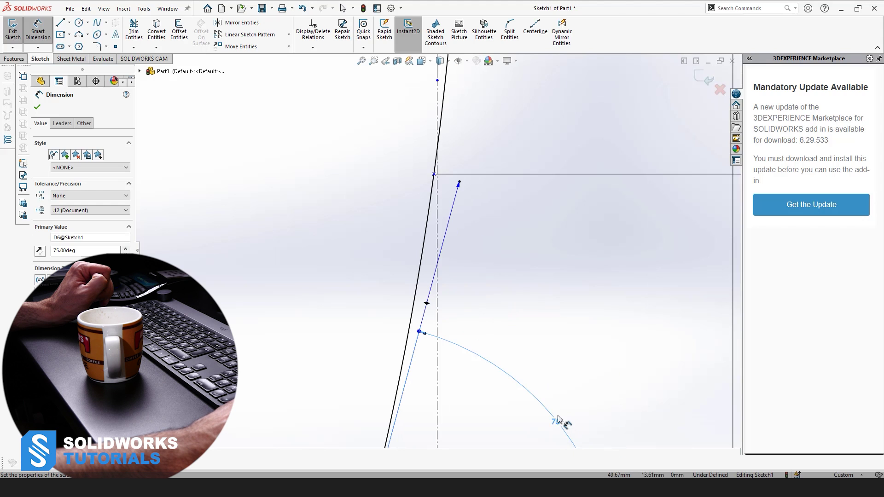
{"action": "double_click", "coordinate": [558, 423]}
{"action": "type", "text": "74"}
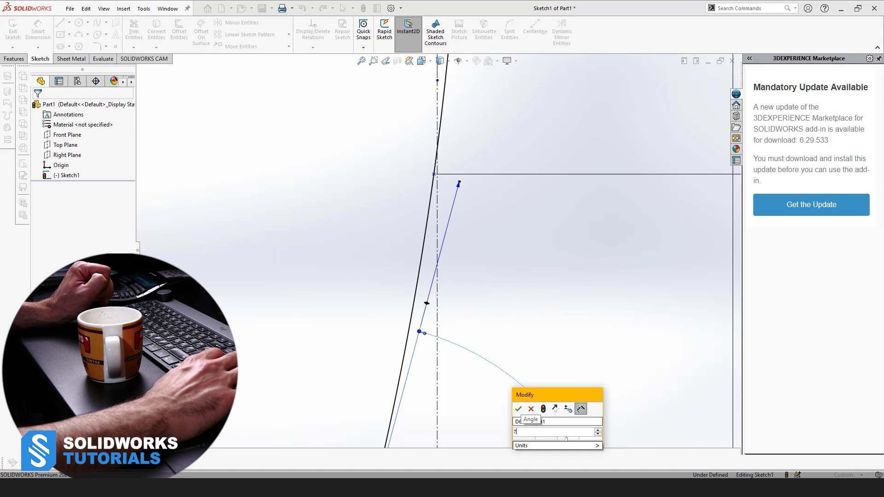
{"action": "key", "text": "Return"}
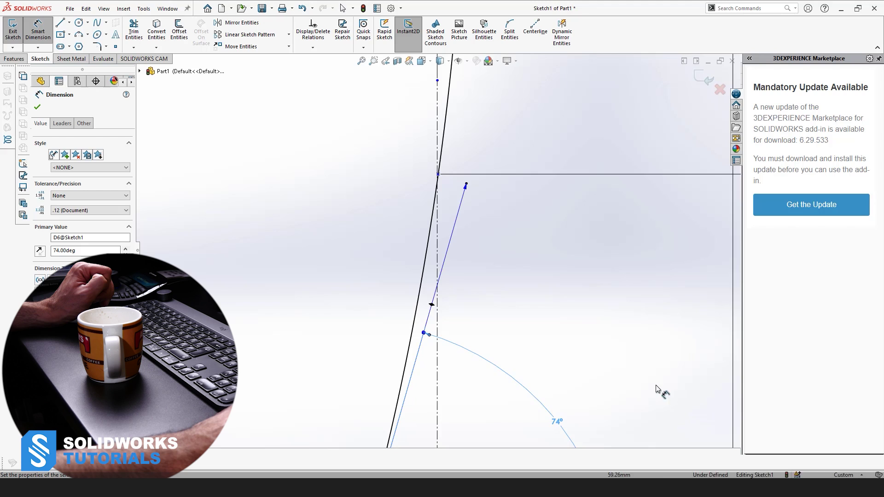
{"action": "scroll", "coordinate": [555, 338], "scroll_direction": "up", "scroll_amount": 3}
{"action": "left_click", "coordinate": [523, 302]}
{"action": "scroll", "coordinate": [444, 276], "scroll_direction": "up", "scroll_amount": 3}
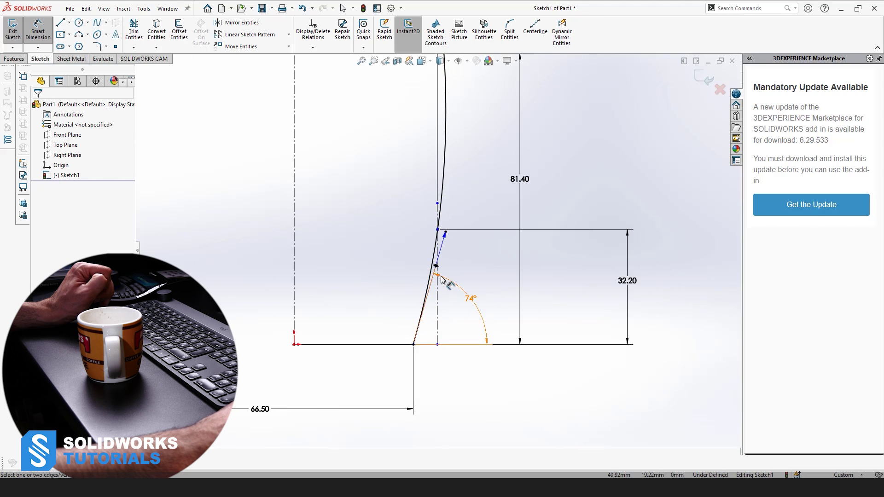
{"action": "scroll", "coordinate": [442, 263], "scroll_direction": "down", "scroll_amount": 3}
{"action": "scroll", "coordinate": [443, 229], "scroll_direction": "up", "scroll_amount": 3}
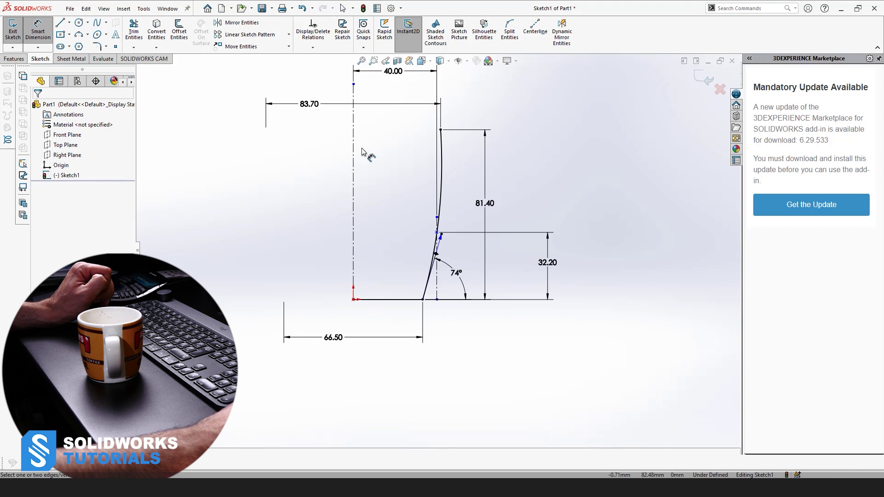
{"action": "scroll", "coordinate": [505, 115], "scroll_direction": "down", "scroll_amount": 2}
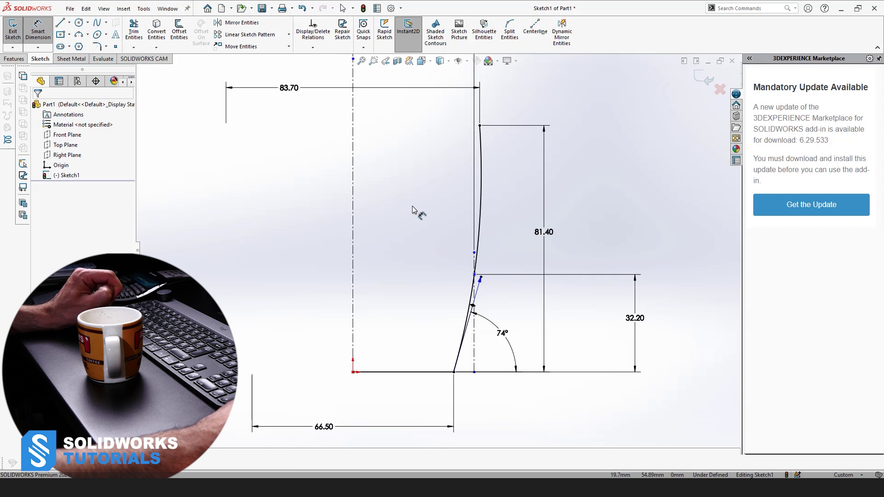
Offset the chained base line and side spline 5 mm toward the inside of the mug.
{"action": "left_click", "coordinate": [179, 31]}
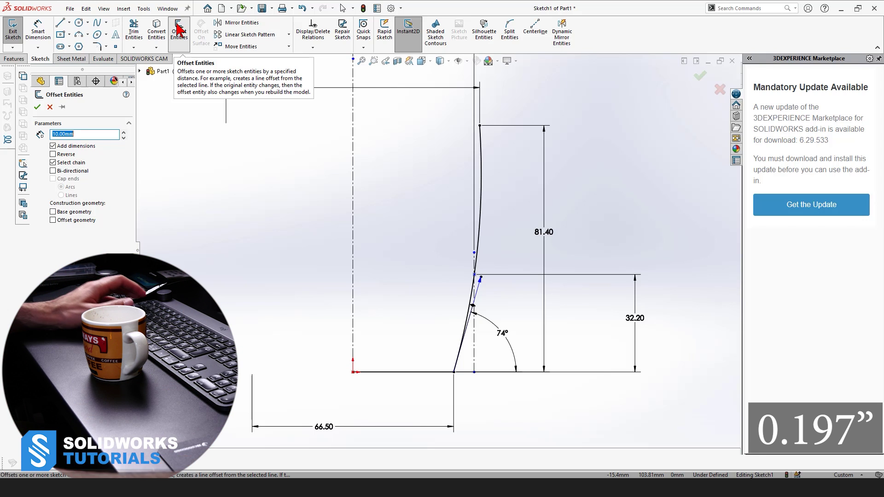
{"action": "type", "text": "5"}
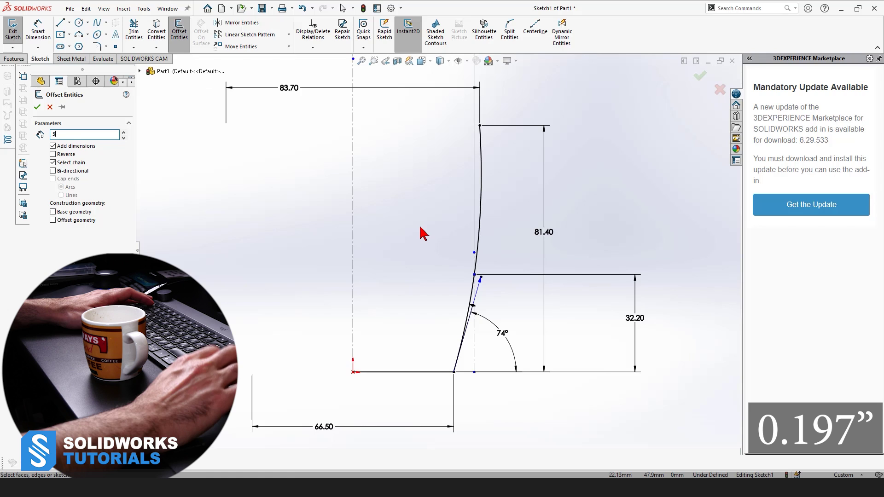
{"action": "left_click", "coordinate": [481, 195]}
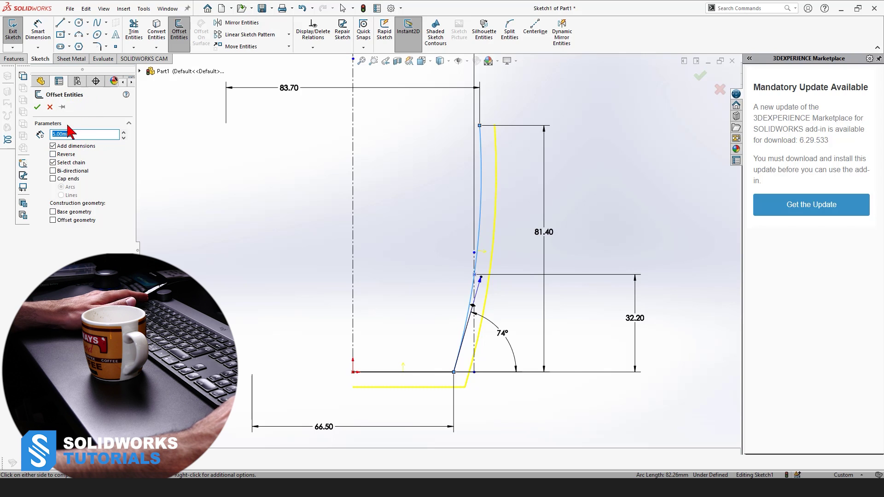
{"action": "left_click", "coordinate": [53, 154]}
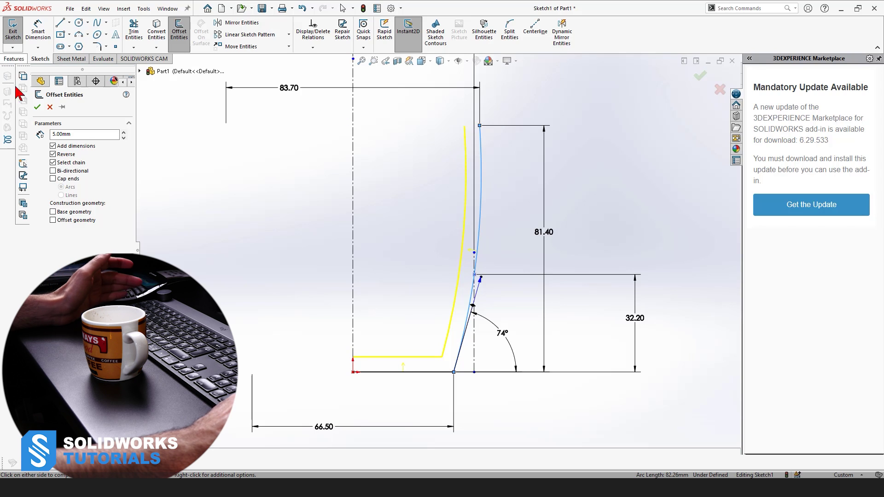
{"action": "left_click", "coordinate": [37, 109]}
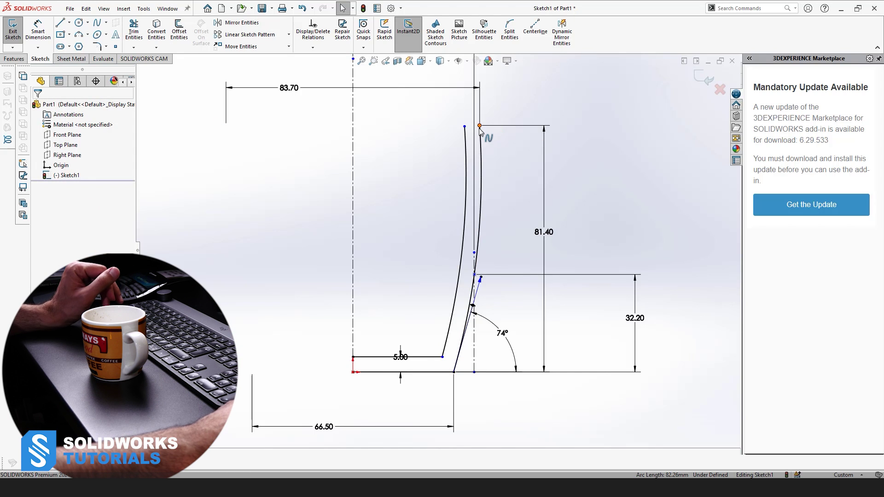
Close the rim with a 180° tangent arc from the outer spline's upper end to the inner spline's upper end.
{"action": "left_click", "coordinate": [88, 36]}
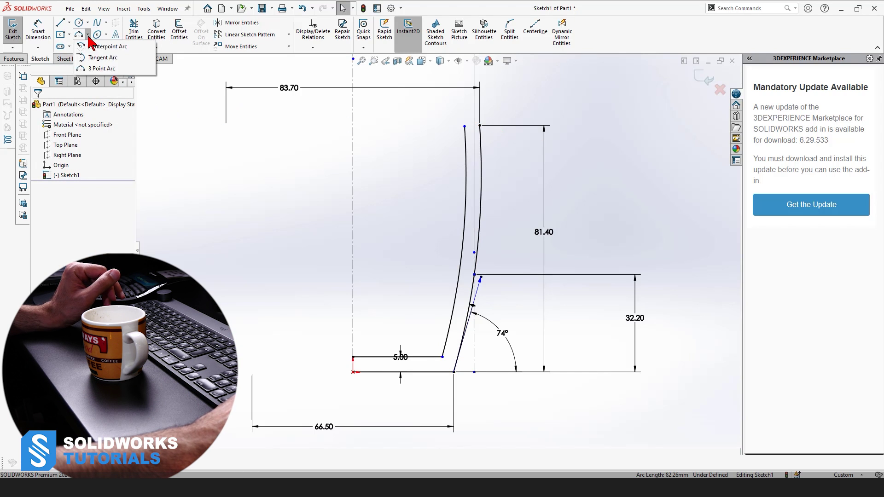
{"action": "left_click", "coordinate": [106, 34]}
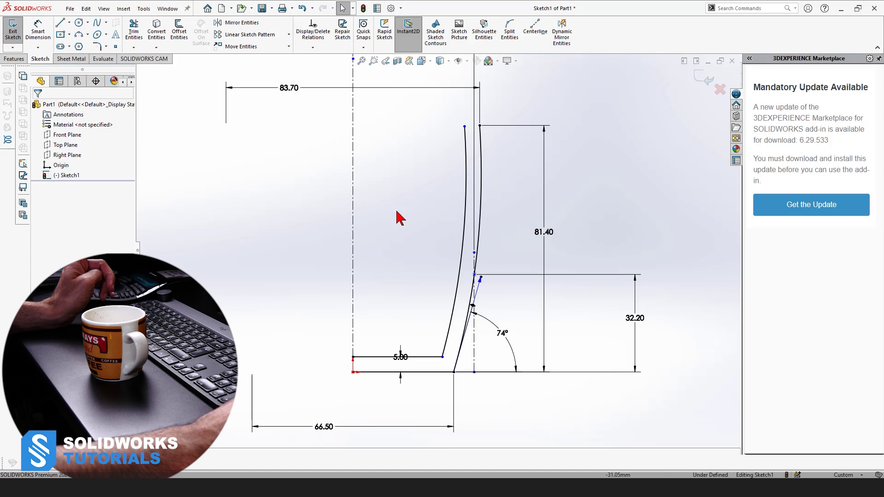
{"action": "left_click", "coordinate": [88, 36]}
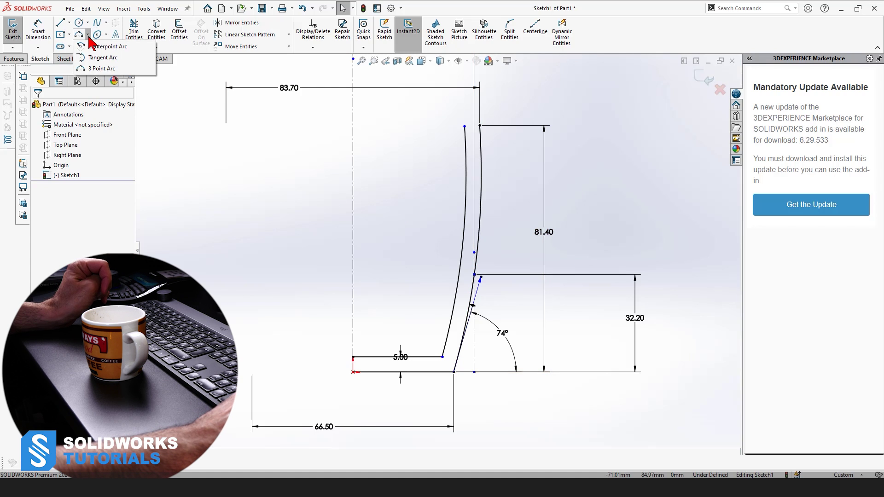
{"action": "left_click", "coordinate": [104, 58]}
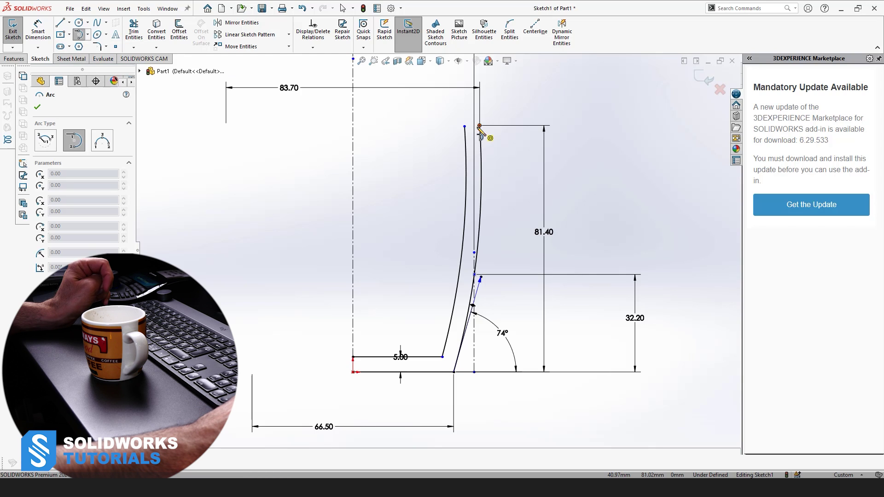
{"action": "left_click", "coordinate": [480, 126]}
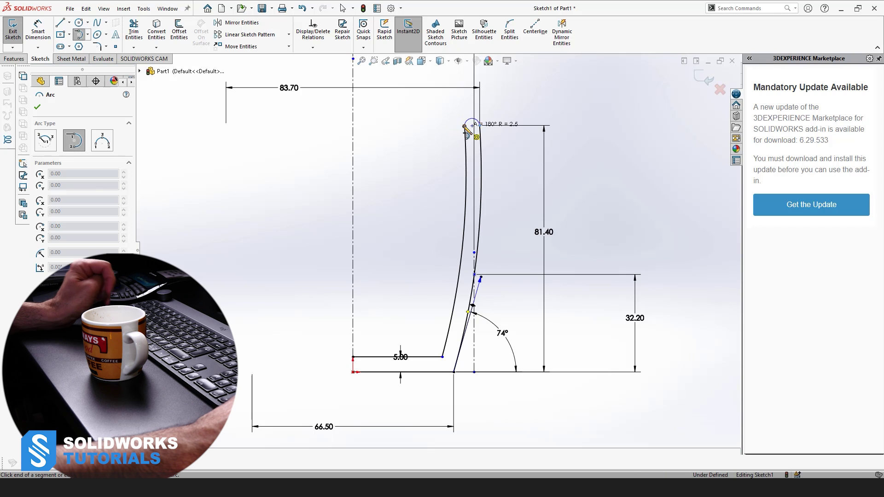
{"action": "left_click", "coordinate": [464, 126]}
{"action": "key", "text": "Escape"}
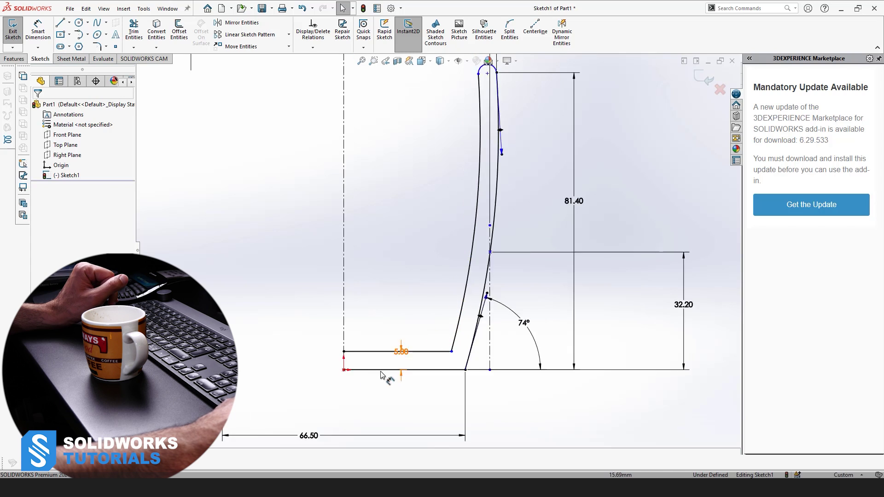
Draw a vertical line along the axis from the origin to the inner base line's end to close the profile.
{"action": "scroll", "coordinate": [345, 358], "scroll_direction": "down", "scroll_amount": 5}
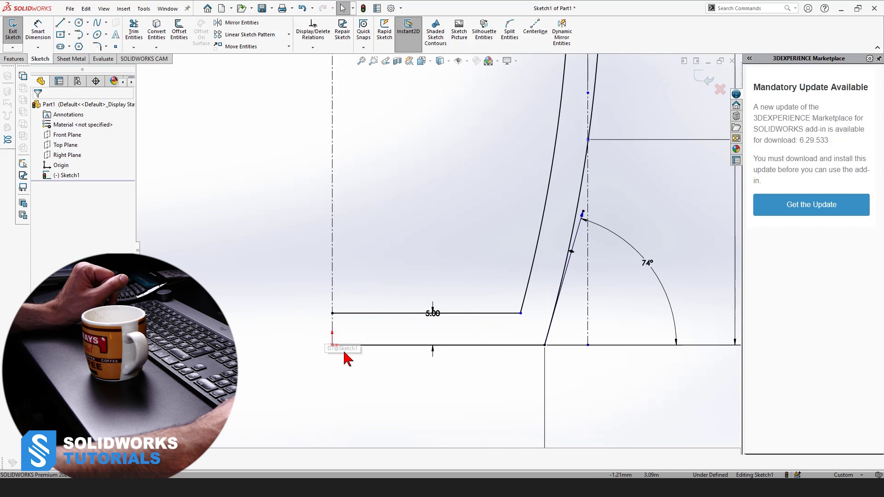
{"action": "left_click", "coordinate": [61, 22]}
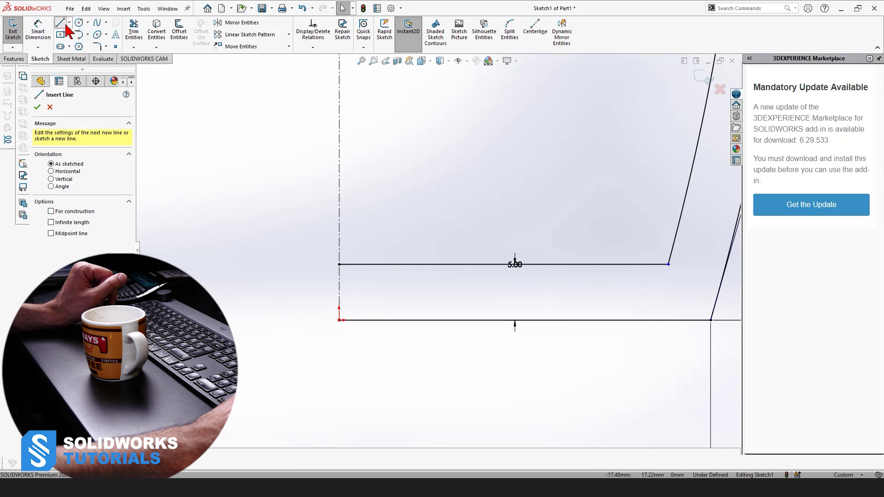
{"action": "left_click", "coordinate": [340, 320]}
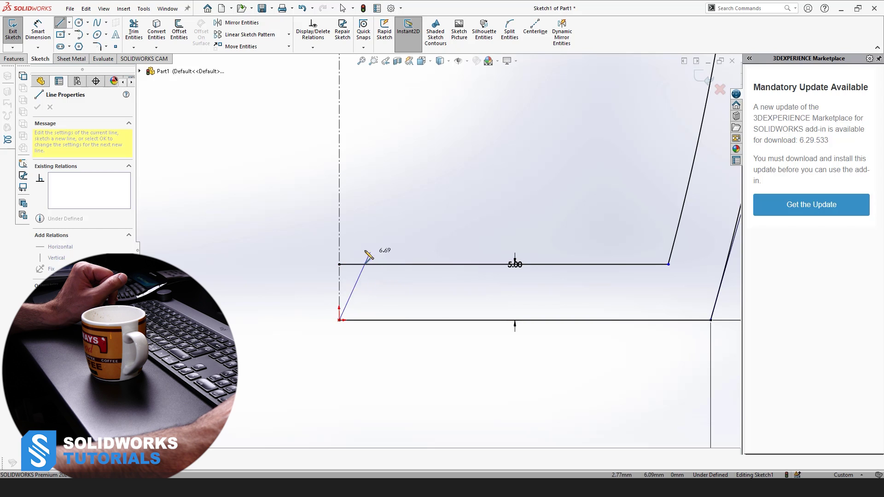
{"action": "double_click", "coordinate": [340, 265]}
{"action": "key", "text": "Escape"}
Turn on shaded sketch contours to check that the mug profile is closed.
{"action": "scroll", "coordinate": [414, 357], "scroll_direction": "up", "scroll_amount": 5}
{"action": "scroll", "coordinate": [431, 210], "scroll_direction": "up", "scroll_amount": 3}
{"action": "scroll", "coordinate": [529, 202], "scroll_direction": "down", "scroll_amount": 5}
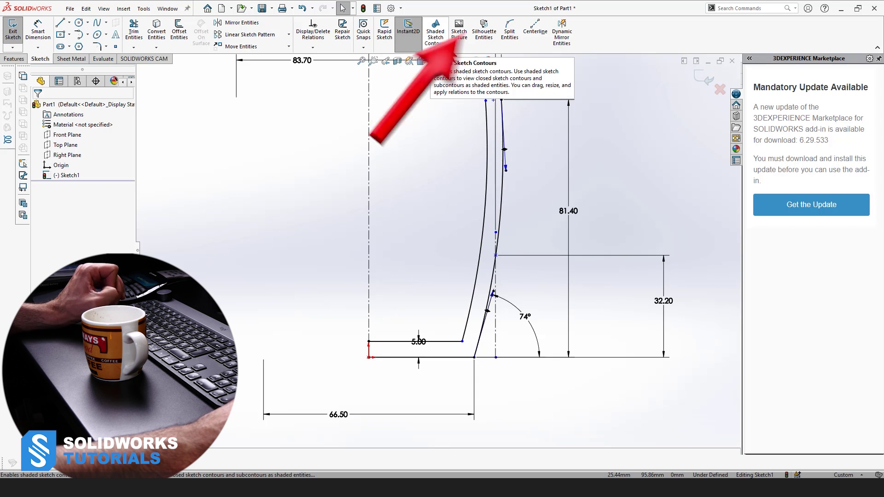
{"action": "left_click", "coordinate": [440, 43]}
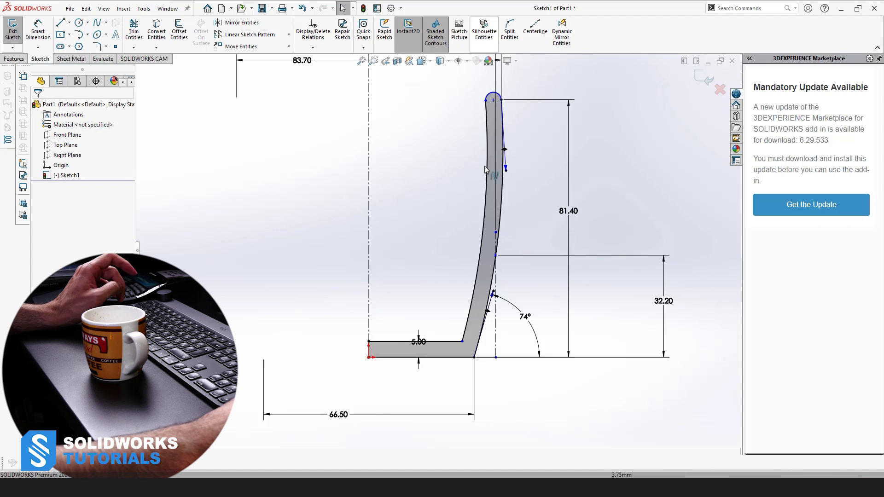
{"action": "left_click", "coordinate": [444, 42]}
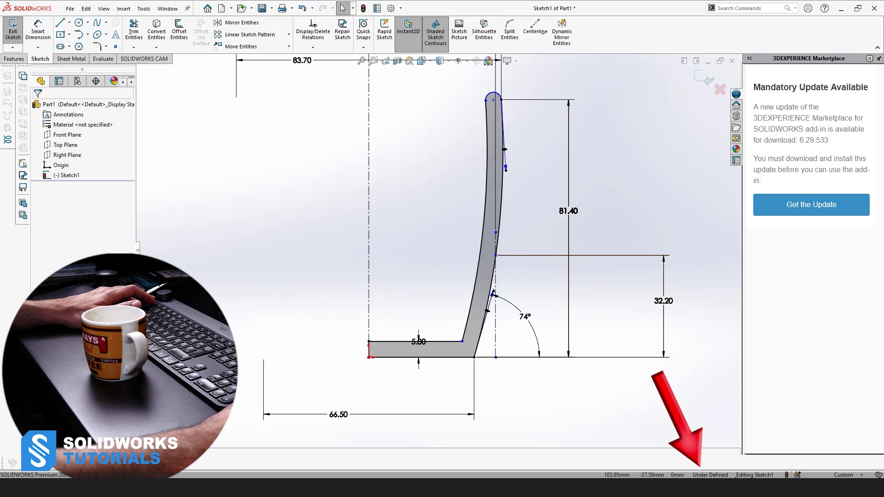
Try to add a radius dimension to the rim arc.
{"action": "scroll", "coordinate": [489, 87], "scroll_direction": "down", "scroll_amount": 5}
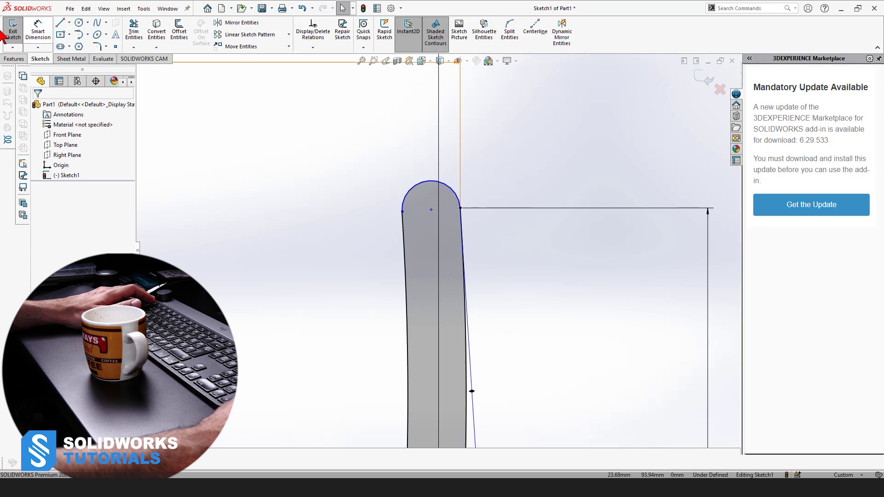
{"action": "left_click", "coordinate": [446, 188]}
{"action": "left_click", "coordinate": [506, 128]}
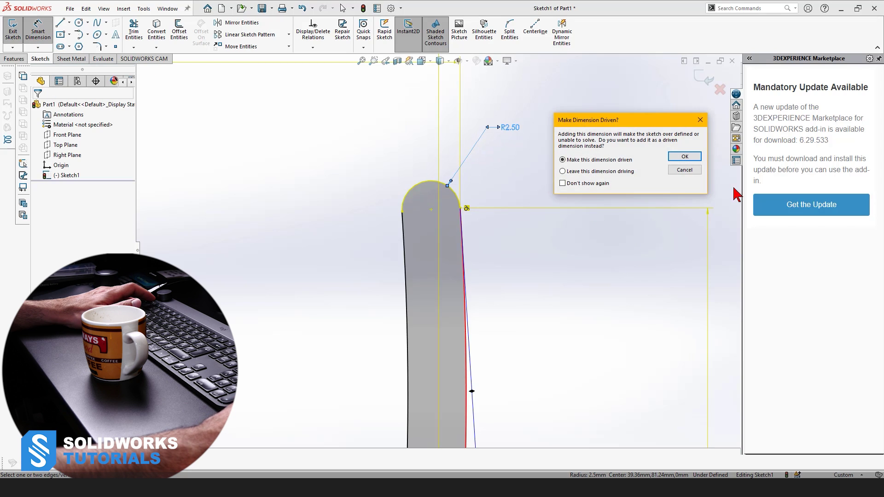
{"action": "left_click", "coordinate": [694, 174]}
{"action": "key", "text": "Escape"}
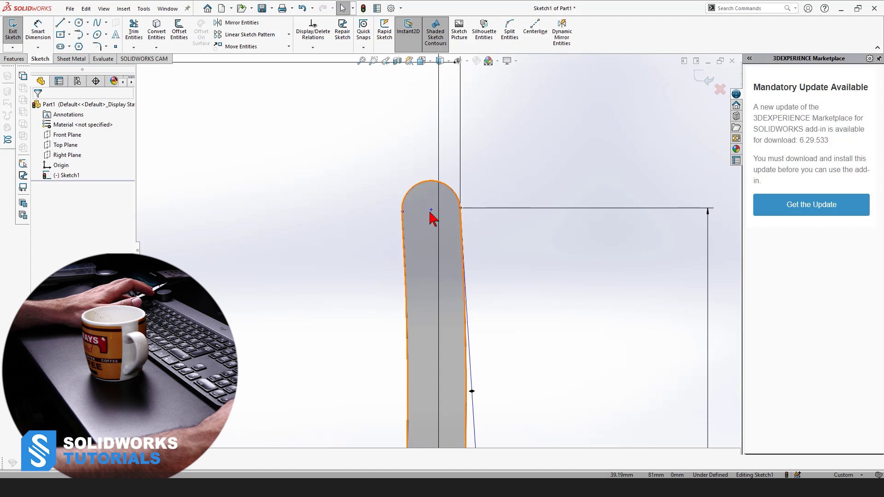
Try moving the rim arc's inner endpoint to test the profile's remaining freedom, and undo the moves.
{"action": "left_click", "coordinate": [431, 210]}
{"action": "left_click", "coordinate": [403, 211]}
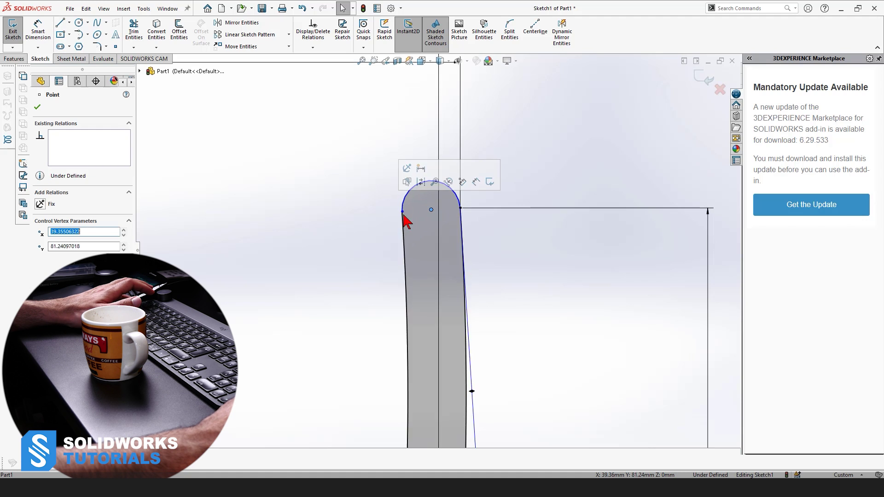
{"action": "left_click_drag", "start_coordinate": [404, 211], "coordinate": [559, 233]}
{"action": "scroll", "coordinate": [522, 260], "scroll_direction": "down", "scroll_amount": 3}
{"action": "scroll", "coordinate": [522, 260], "scroll_direction": "down", "scroll_amount": 2}
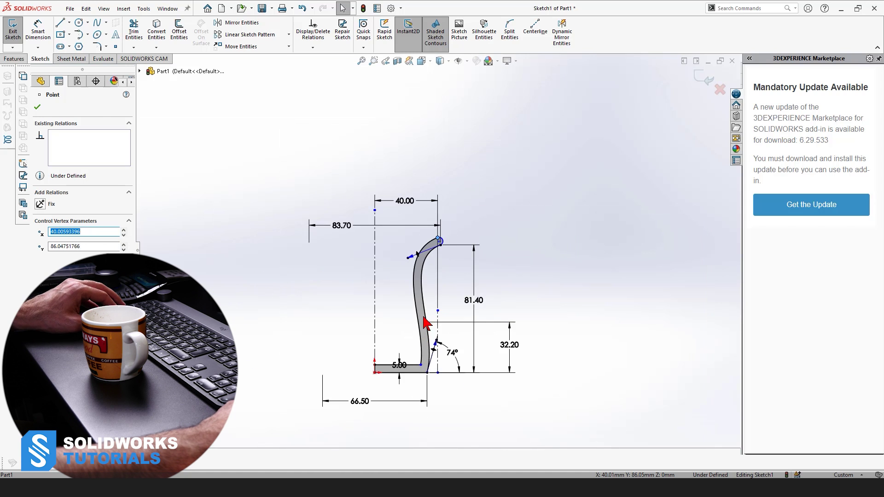
{"action": "scroll", "coordinate": [480, 286], "scroll_direction": "up", "scroll_amount": 4}
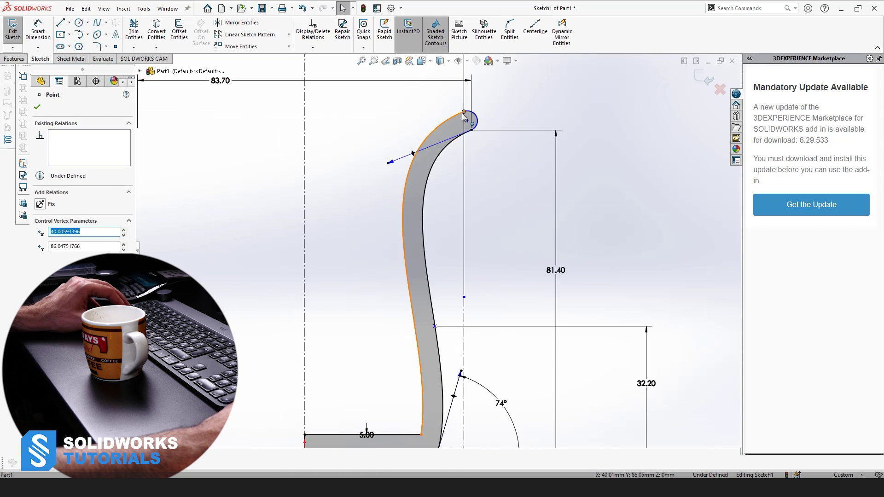
{"action": "left_click_drag", "start_coordinate": [464, 115], "coordinate": [441, 195]}
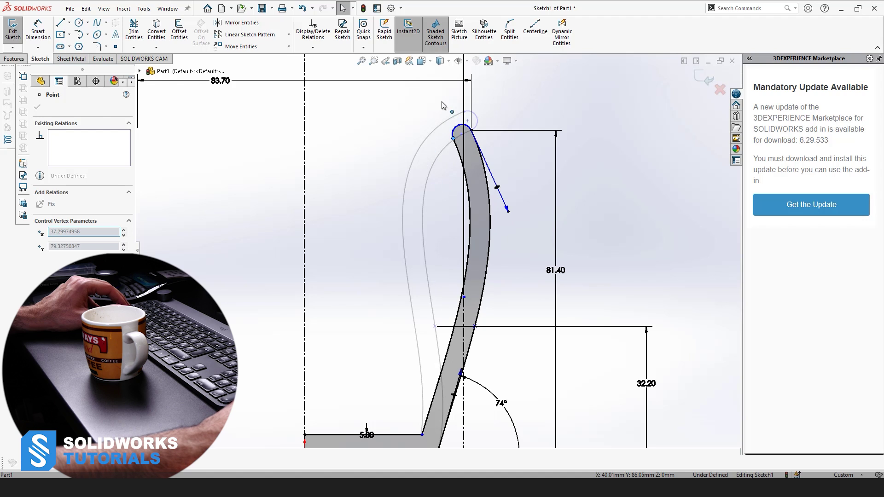
{"action": "left_click_drag", "start_coordinate": [442, 105], "coordinate": [442, 106]}
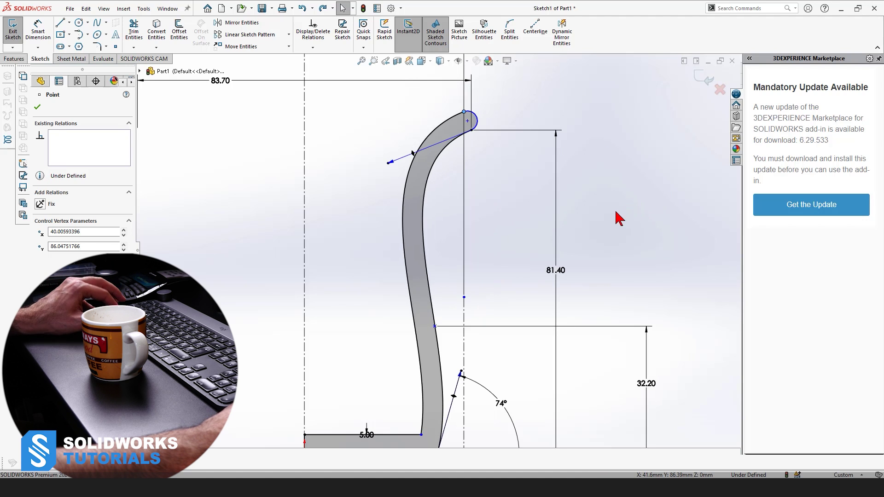
{"action": "key", "text": "ctrl+z"}
{"action": "key", "text": "f"}
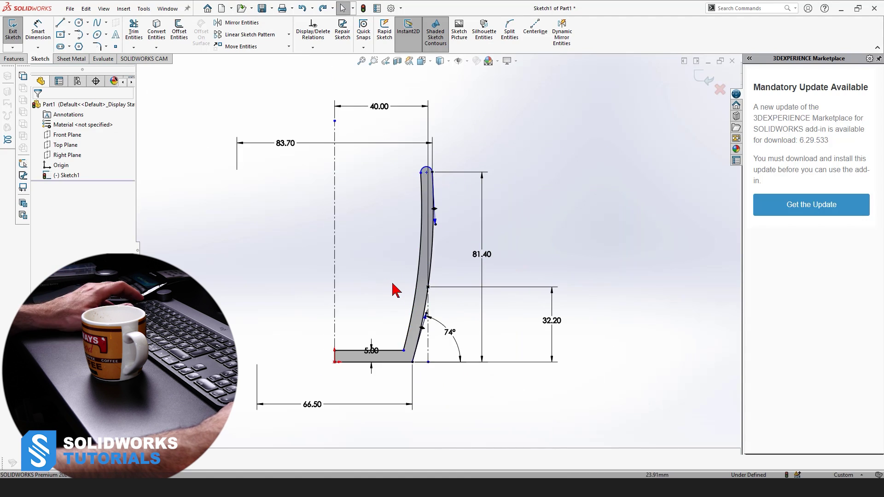
Dimension the vertical distance from the mug's base line to the rim arc's center and accept the value.
{"action": "scroll", "coordinate": [405, 292], "scroll_direction": "down", "scroll_amount": 2}
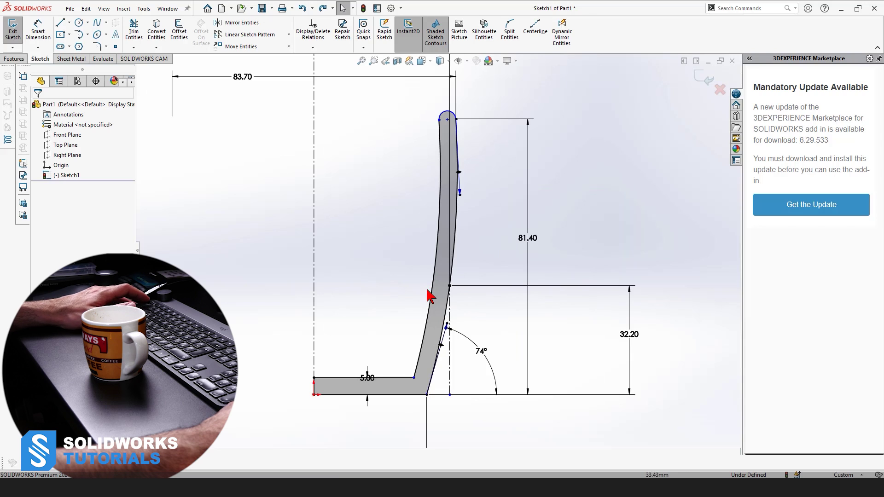
{"action": "left_click", "coordinate": [44, 41]}
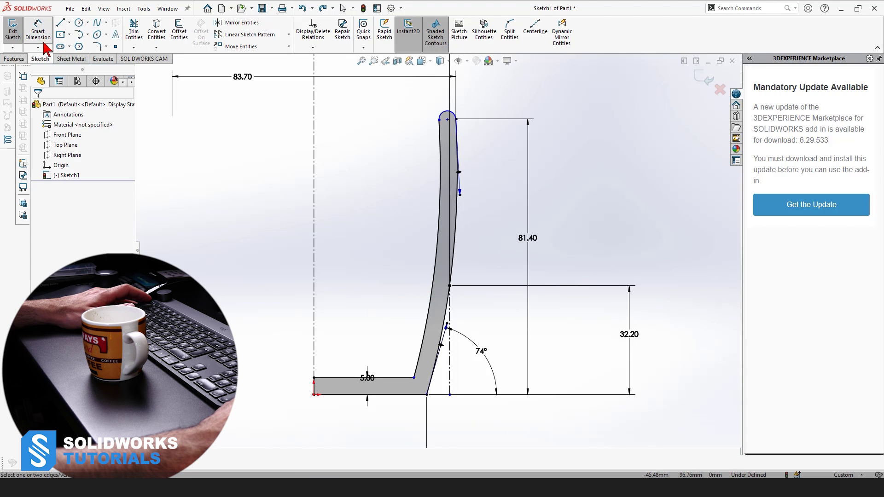
{"action": "left_click", "coordinate": [400, 399]}
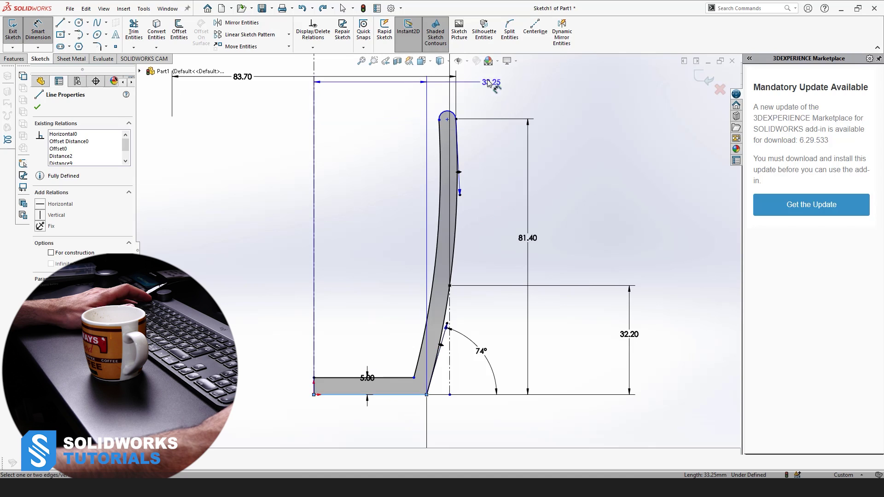
{"action": "left_click", "coordinate": [447, 121]}
{"action": "left_click", "coordinate": [666, 273]}
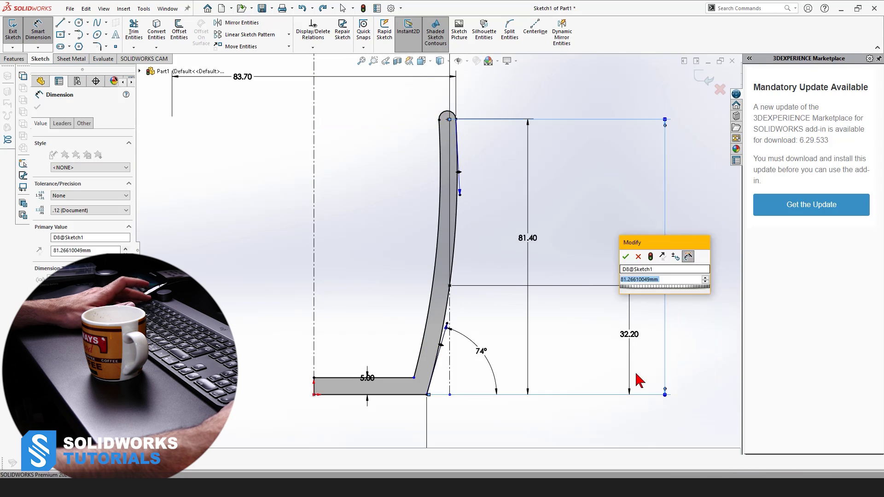
{"action": "left_click", "coordinate": [626, 257]}
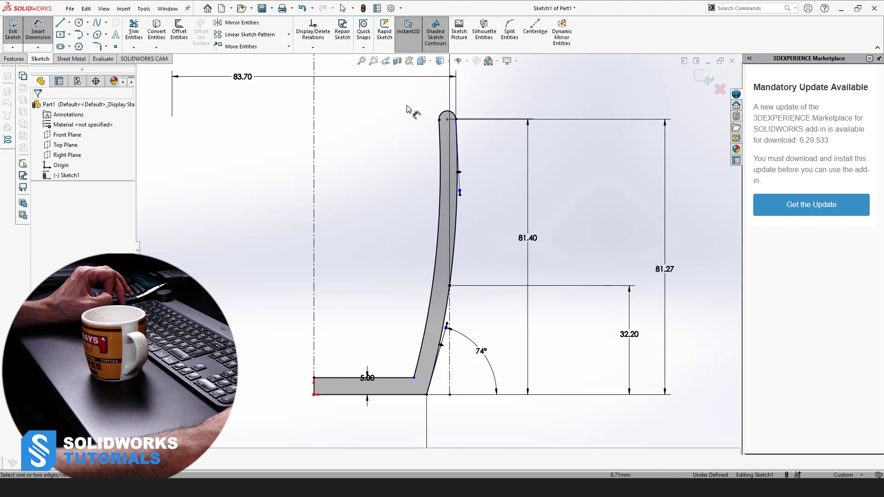
{"action": "key", "text": "Escape"}
{"action": "key", "text": "f"}
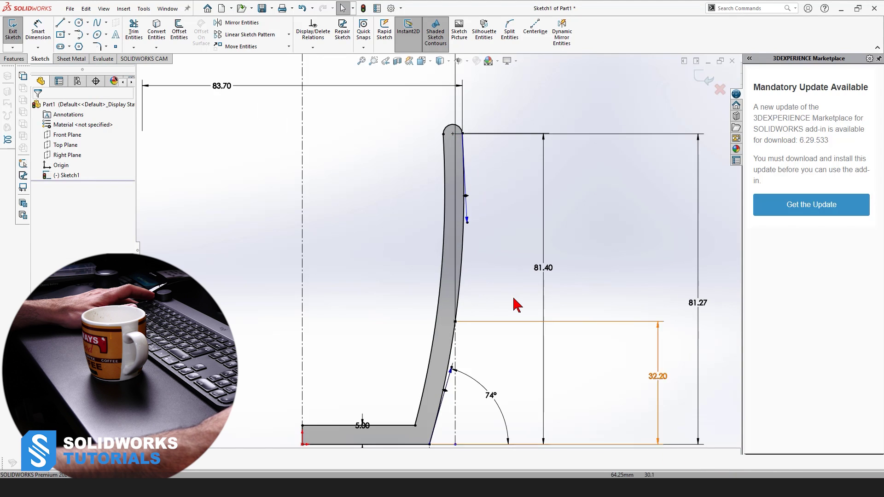
{"action": "scroll", "coordinate": [381, 312], "scroll_direction": "up", "scroll_amount": 4}
{"action": "scroll", "coordinate": [326, 306], "scroll_direction": "down", "scroll_amount": 2}
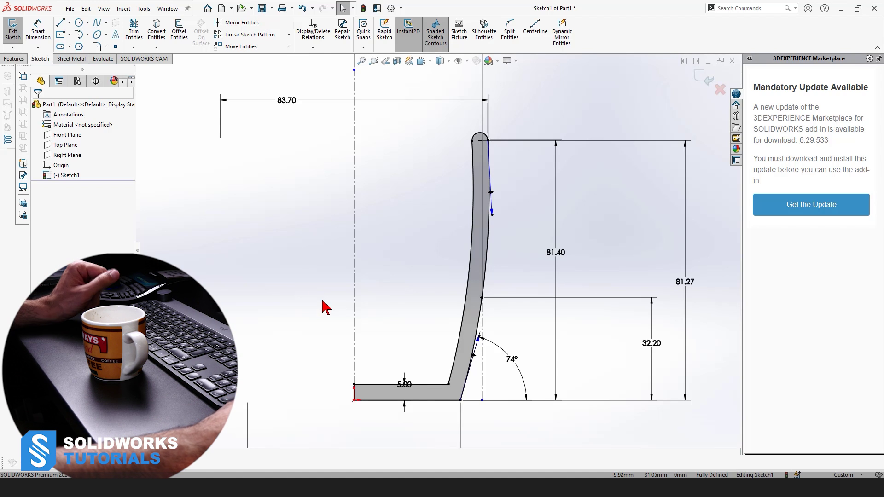
Revolve the closed mug profile 360 degrees about the vertical centerline into a solid body.
{"action": "left_click", "coordinate": [15, 59]}
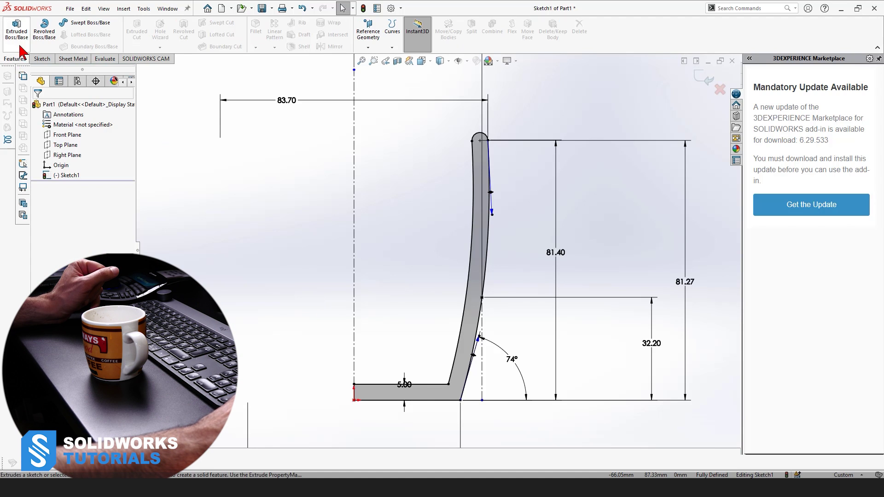
{"action": "left_click", "coordinate": [48, 32]}
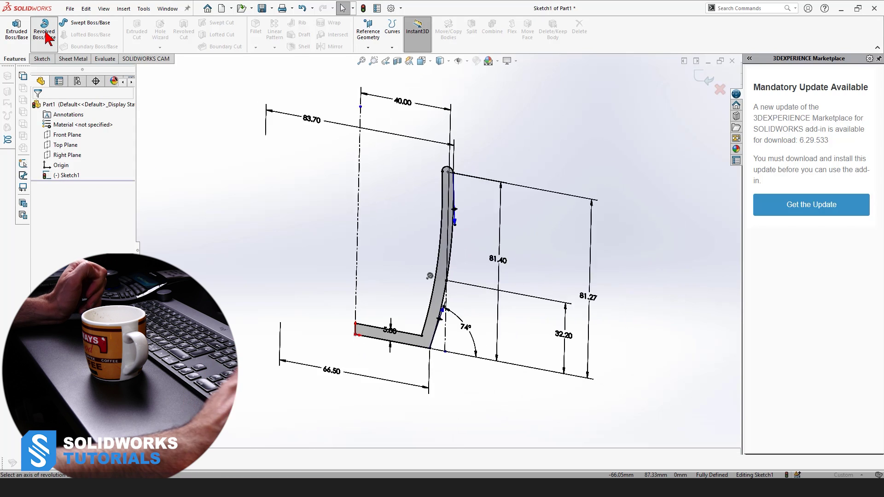
{"action": "left_click", "coordinate": [356, 188]}
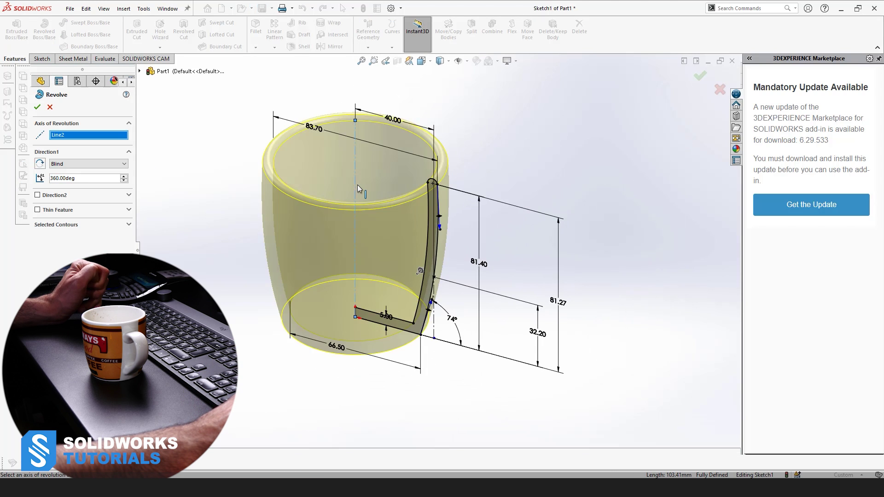
{"action": "left_click", "coordinate": [37, 108]}
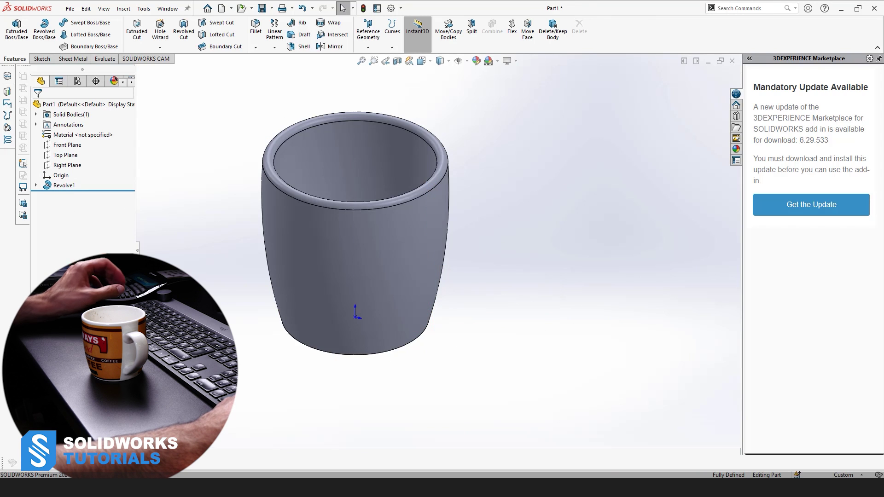
Examine the mug's wall and base thickness in a section view, then turn the section view off.
{"action": "middle_click_drag", "start_coordinate": [584, 291], "coordinate": [583, 297]}
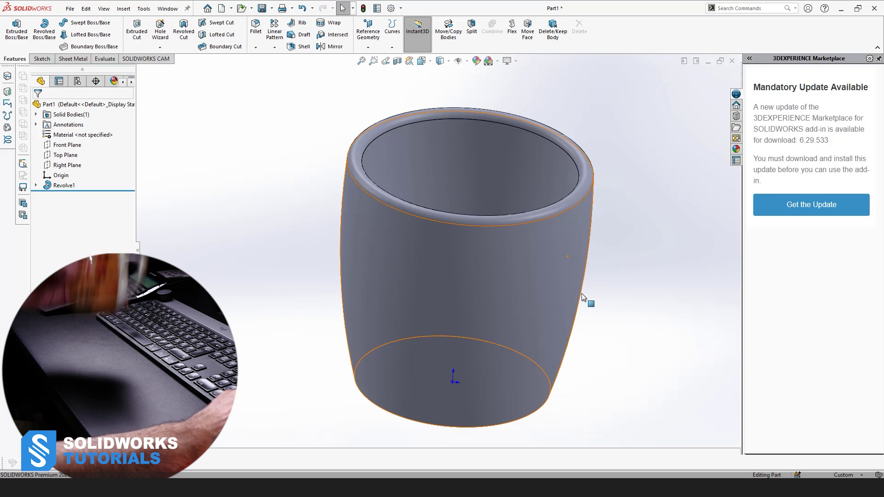
{"action": "middle_click_drag", "start_coordinate": [582, 297], "coordinate": [403, 87]}
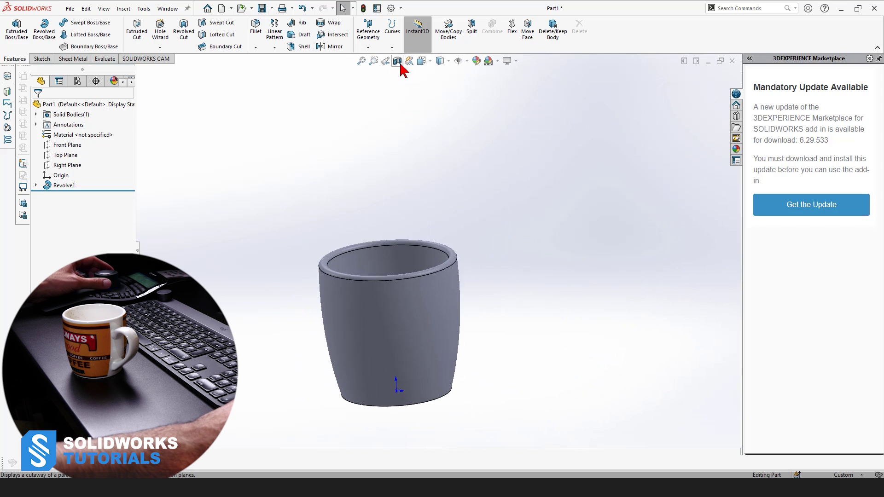
{"action": "left_click", "coordinate": [397, 60]}
{"action": "left_click", "coordinate": [37, 108]}
{"action": "middle_click_drag", "start_coordinate": [408, 354], "coordinate": [496, 420]}
{"action": "scroll", "coordinate": [496, 420], "scroll_direction": "down", "scroll_amount": 10}
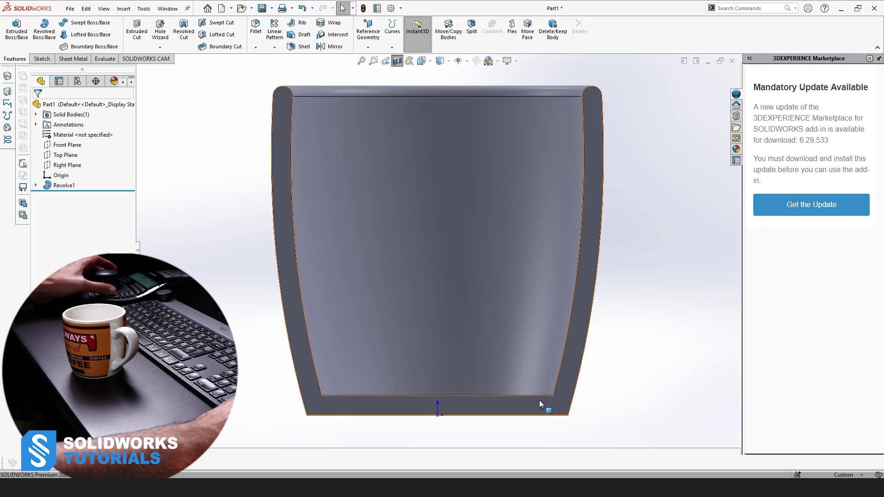
{"action": "scroll", "coordinate": [632, 397], "scroll_direction": "up", "scroll_amount": 12}
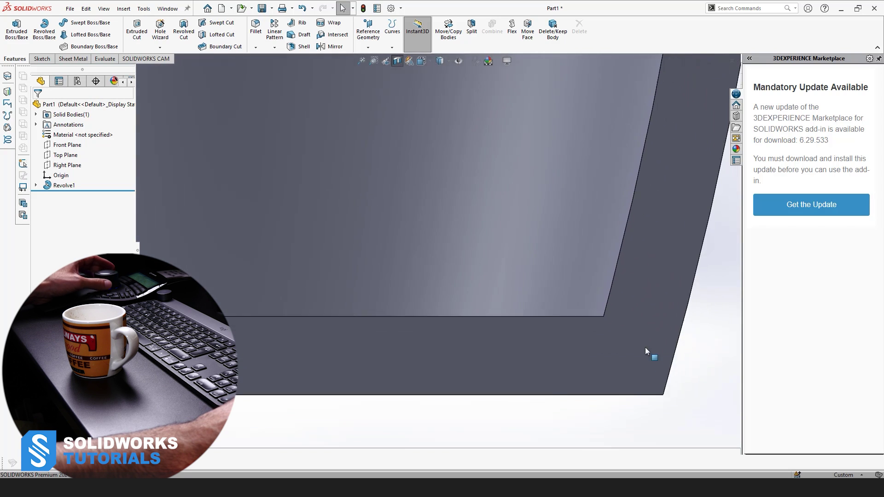
{"action": "middle_click_drag", "start_coordinate": [553, 329], "coordinate": [457, 43]}
{"action": "left_click", "coordinate": [398, 61]}
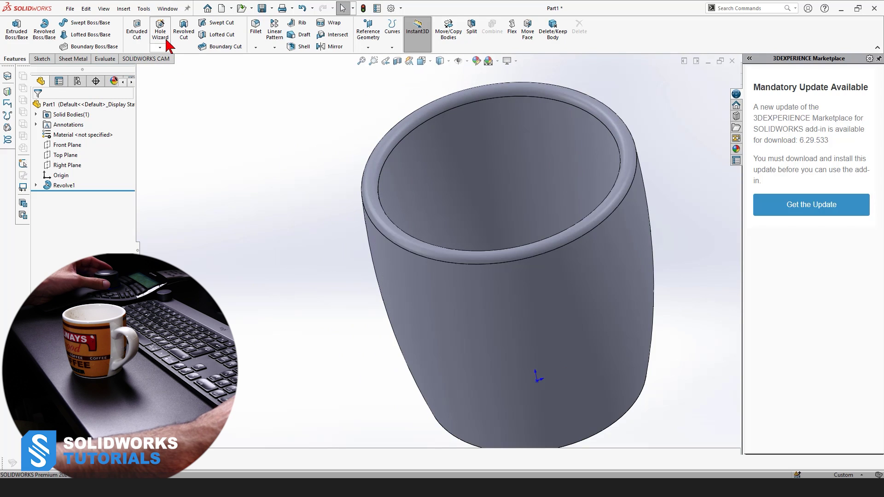
Fillet the edges of the mug's inner floor face and outer bottom face with a 3 mm radius.
{"action": "left_click", "coordinate": [255, 27]}
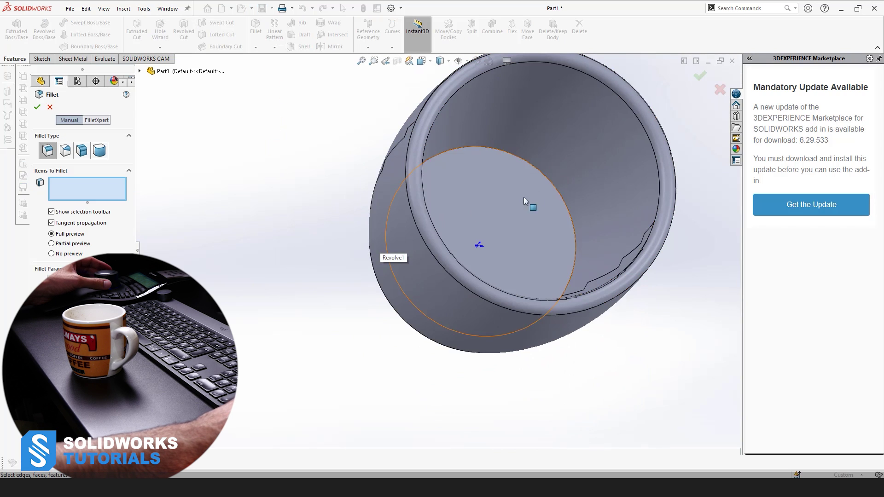
{"action": "left_click", "coordinate": [507, 179]}
{"action": "middle_click_drag", "start_coordinate": [505, 214], "coordinate": [479, 346]}
{"action": "left_click", "coordinate": [473, 198]}
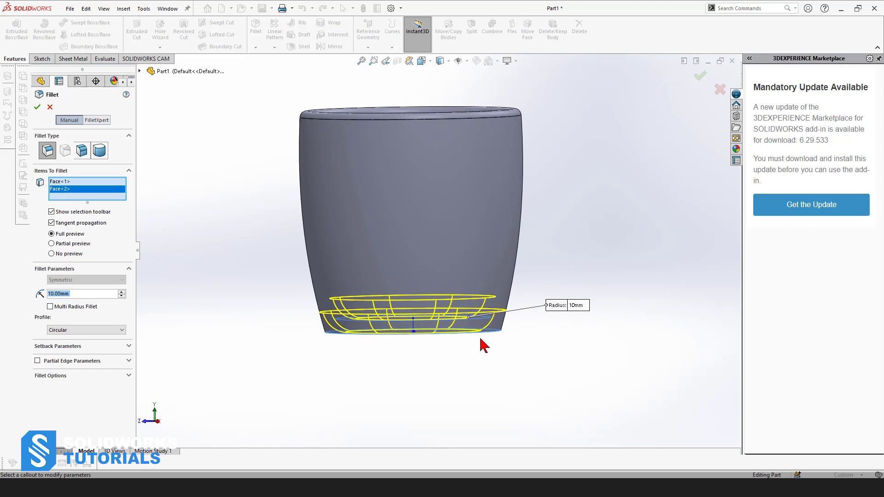
{"action": "scroll", "coordinate": [482, 343], "scroll_direction": "down", "scroll_amount": 3}
{"action": "scroll", "coordinate": [479, 343], "scroll_direction": "down", "scroll_amount": 1}
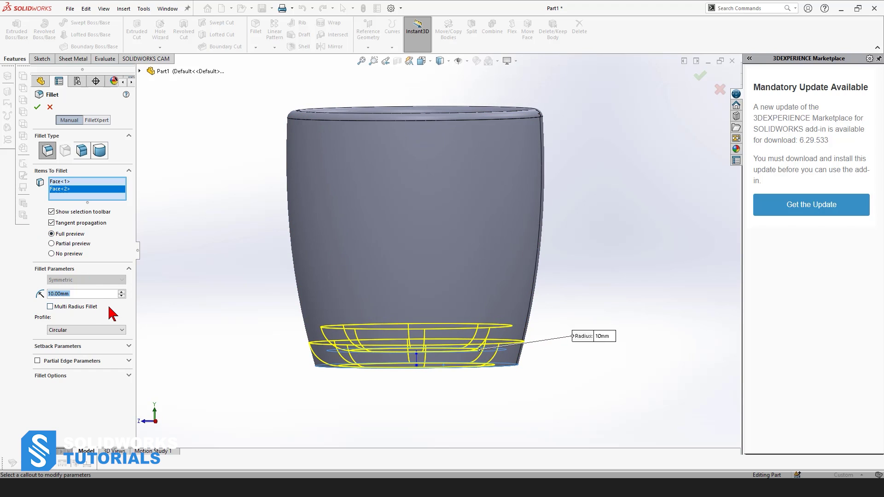
{"action": "type", "text": "5"}
{"action": "key", "text": "Return"}
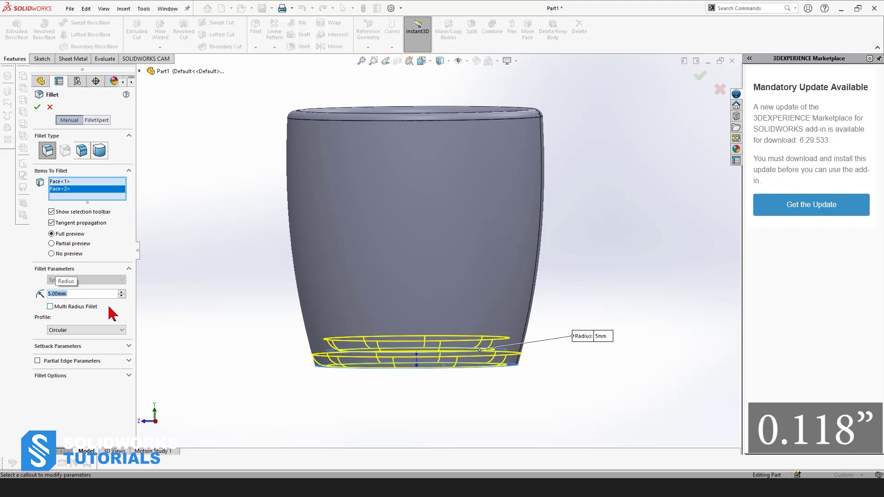
{"action": "type", "text": "3"}
{"action": "key", "text": "Return"}
{"action": "middle_click_drag", "start_coordinate": [455, 337], "coordinate": [528, 322]}
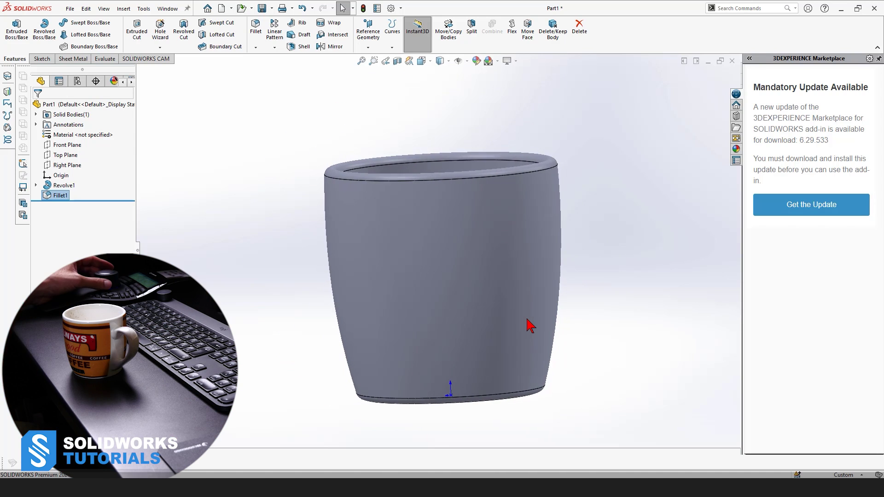
{"action": "left_click", "coordinate": [269, 283]}
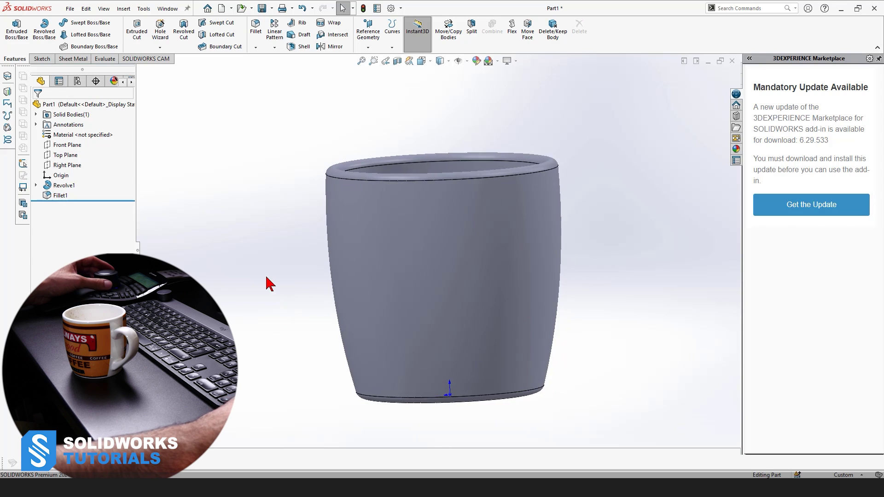
Open the material library for editing the mug part's material.
{"action": "scroll", "coordinate": [266, 282], "scroll_direction": "down", "scroll_amount": 3}
{"action": "scroll", "coordinate": [266, 282], "scroll_direction": "up", "scroll_amount": 3}
{"action": "middle_click_drag", "start_coordinate": [266, 282], "coordinate": [243, 251]}
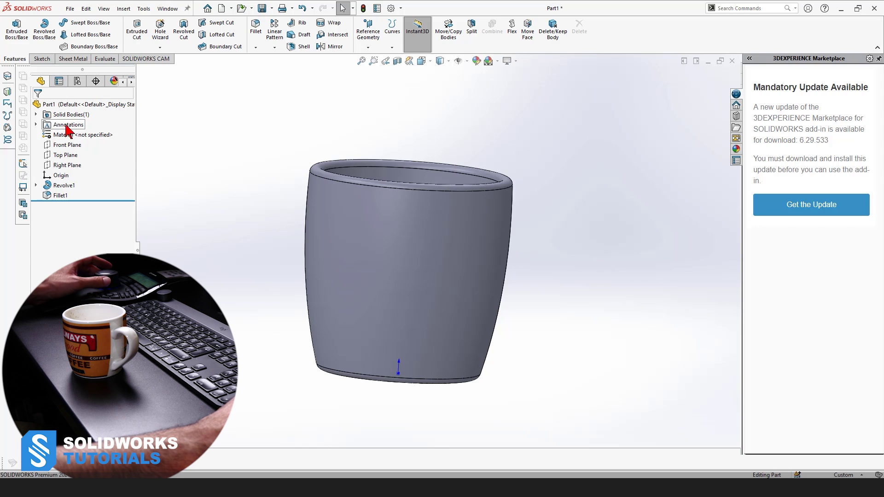
{"action": "right_click", "coordinate": [76, 128]}
{"action": "right_click", "coordinate": [67, 137]}
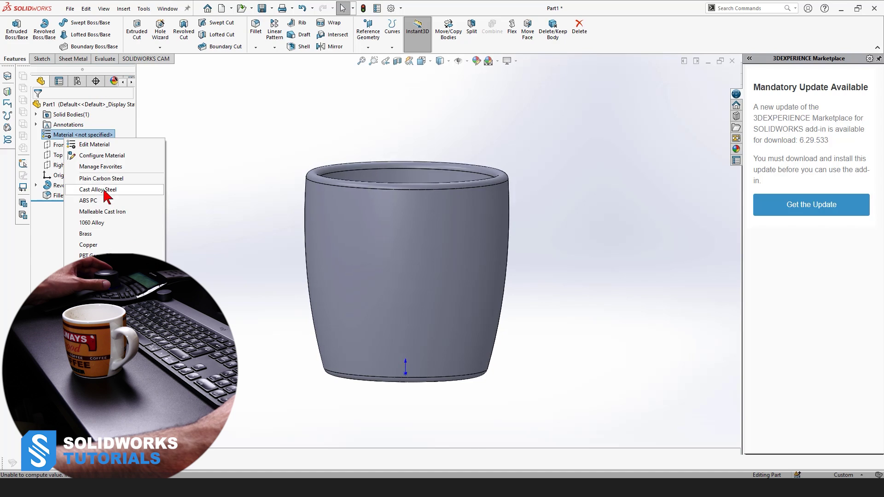
{"action": "left_click", "coordinate": [118, 146]}
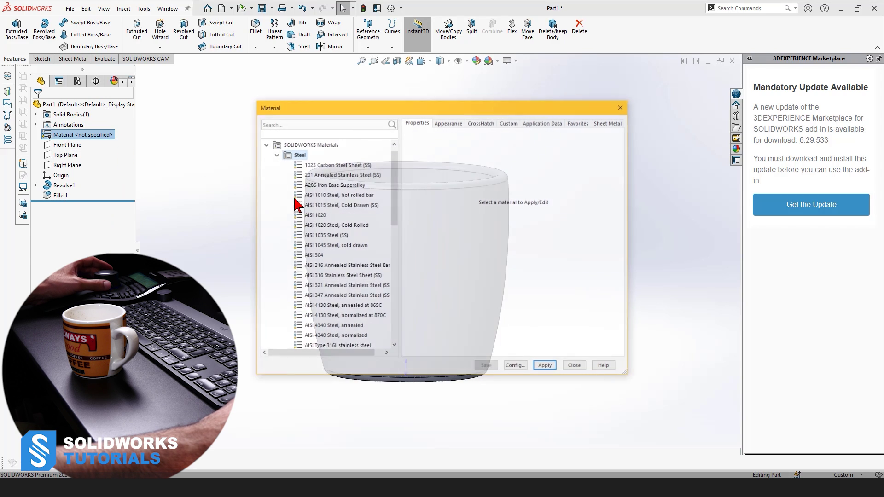